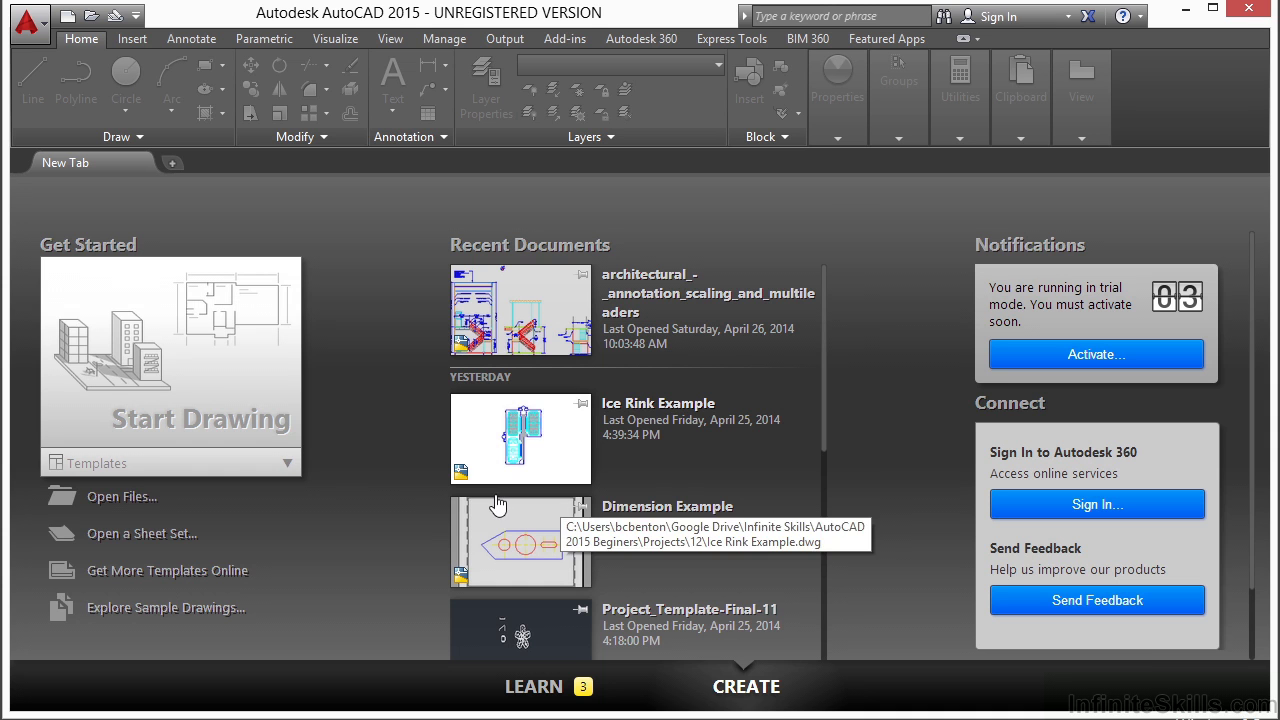
# Start a new drawing from one of the available templates
pyautogui.click(288, 466)
pyautogui.click(95, 545)
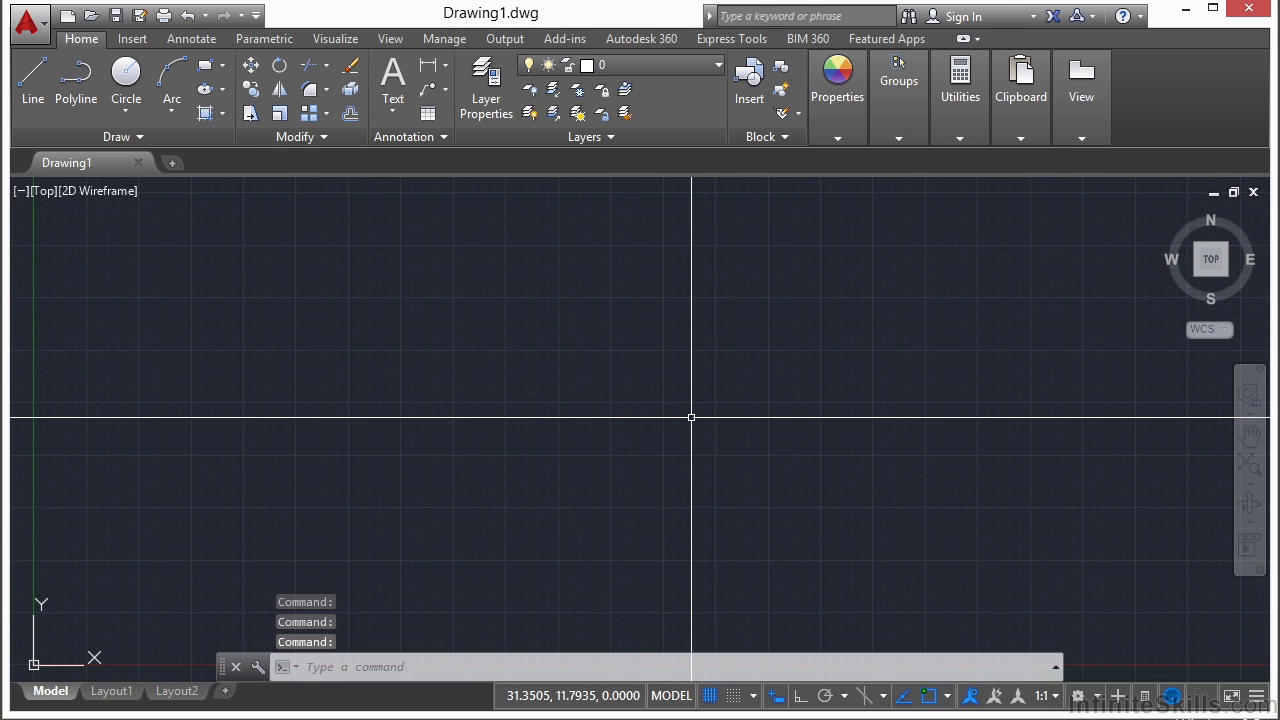
pyautogui.write('PUBLIsh')
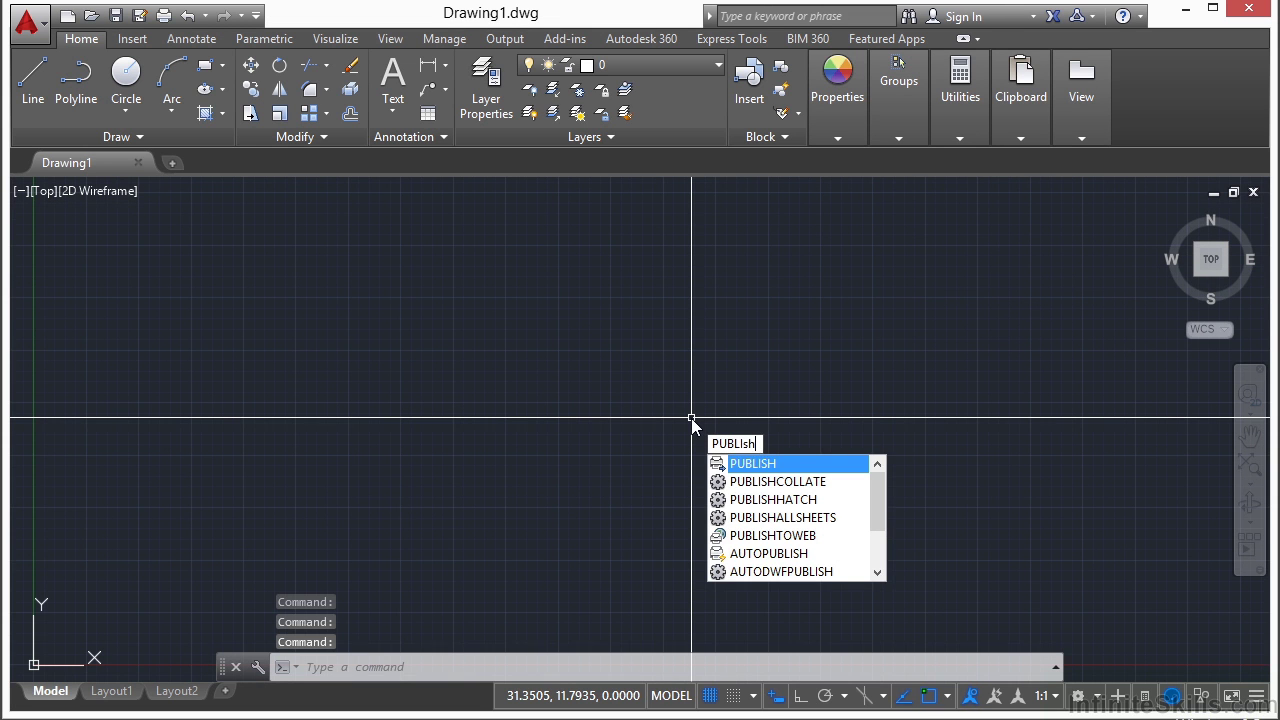
pyautogui.press('Return')
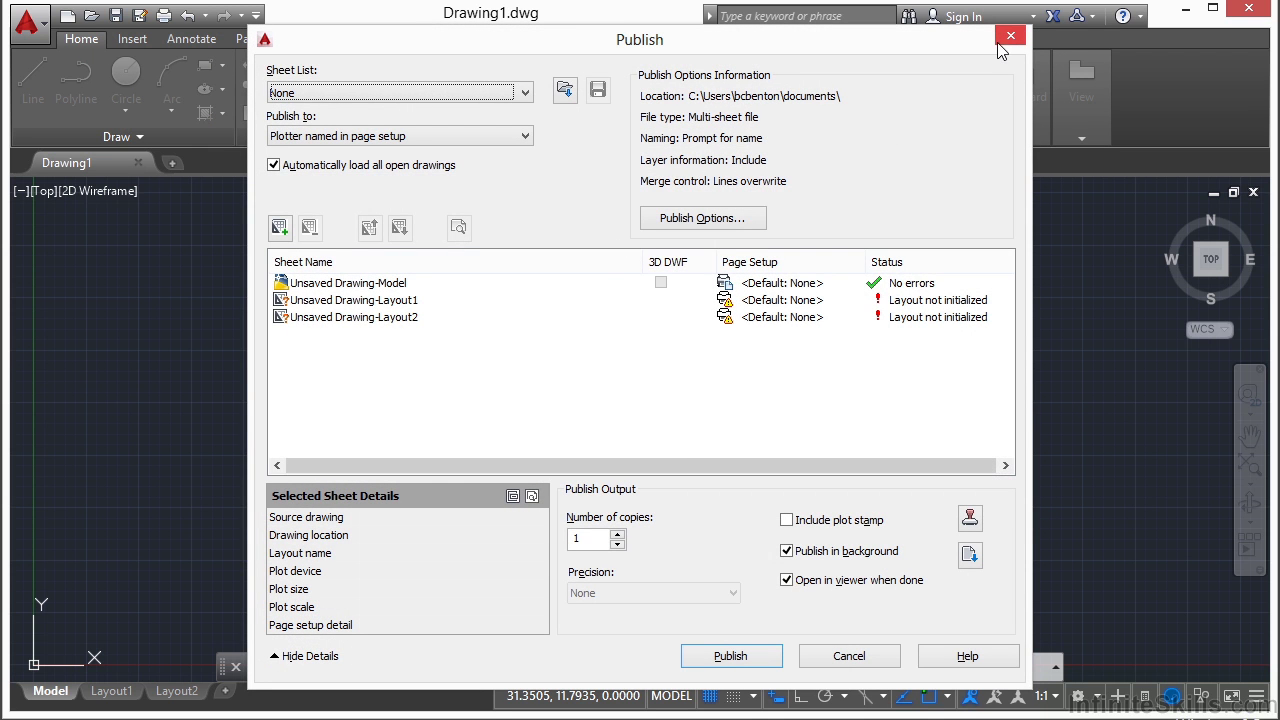
pyautogui.click(1010, 37)
# Open the Publish dialog and remove the unsaved drawing's model and both layout sheets from the sheet list
pyautogui.click(40, 33)
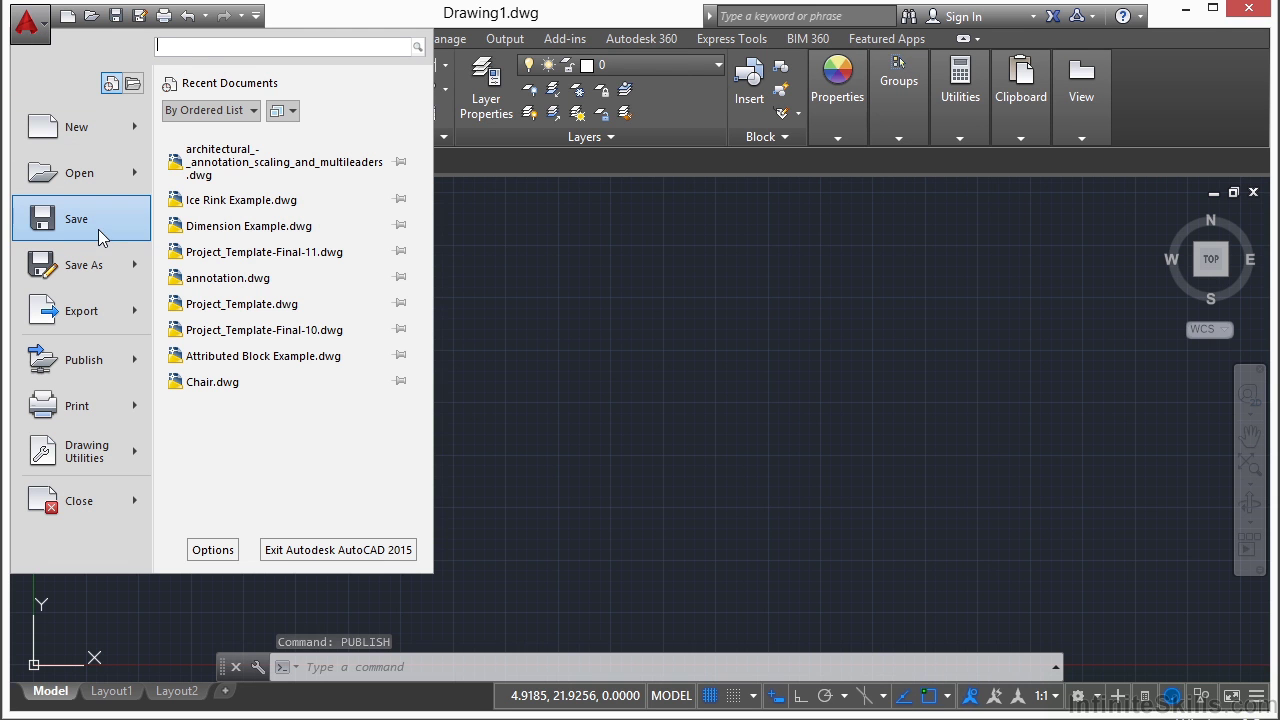
pyautogui.click(94, 361)
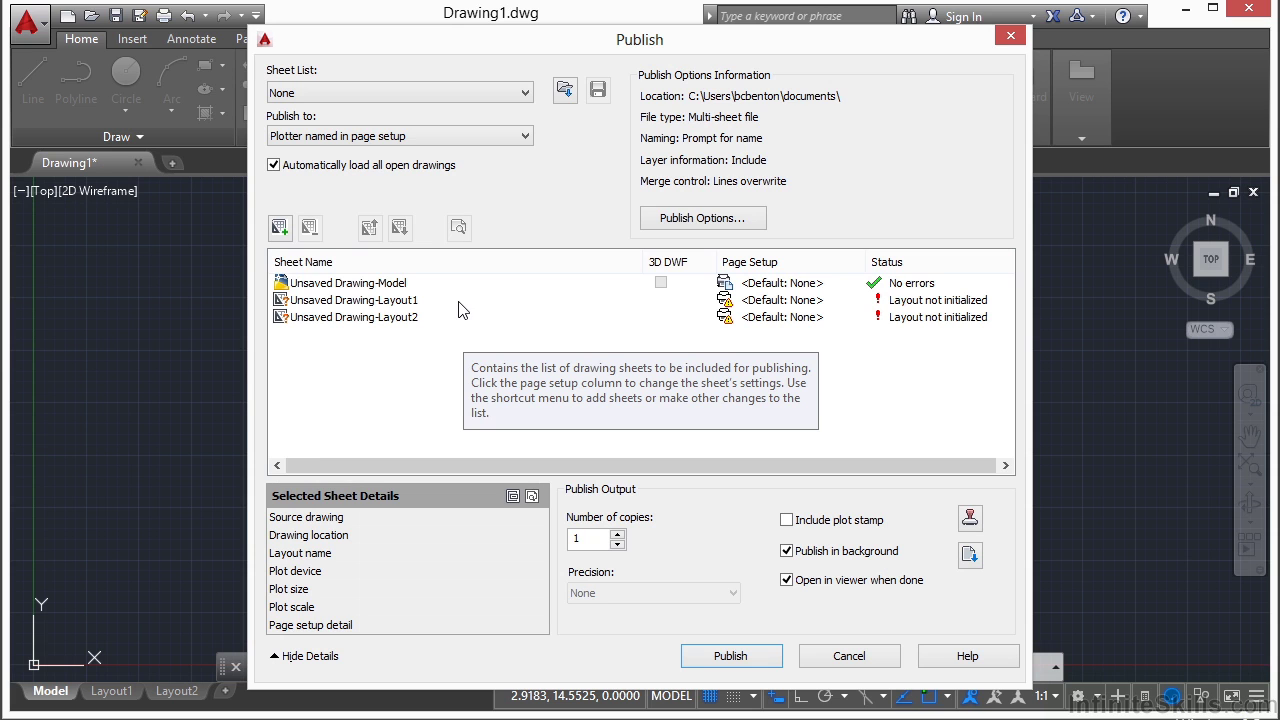
pyautogui.click(372, 285)
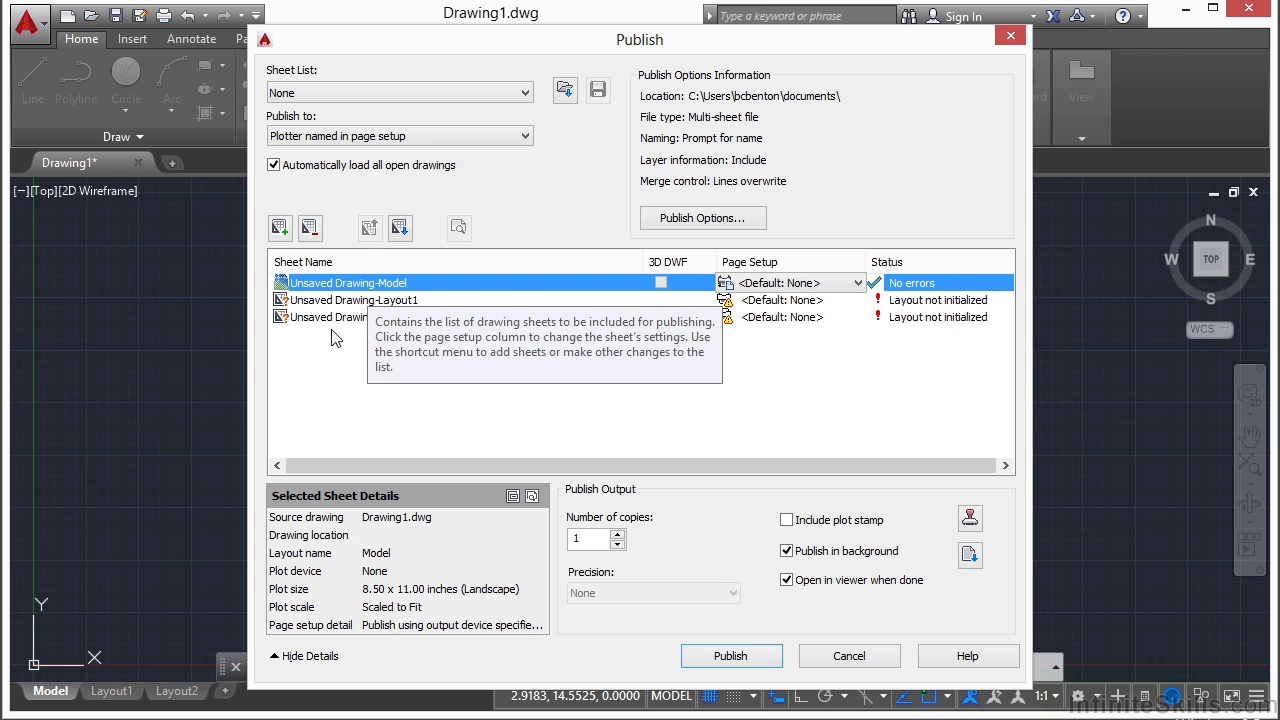
pyautogui.keyDown('shift'); pyautogui.click(338, 317); pyautogui.keyUp('shift')
pyautogui.click(308, 230)
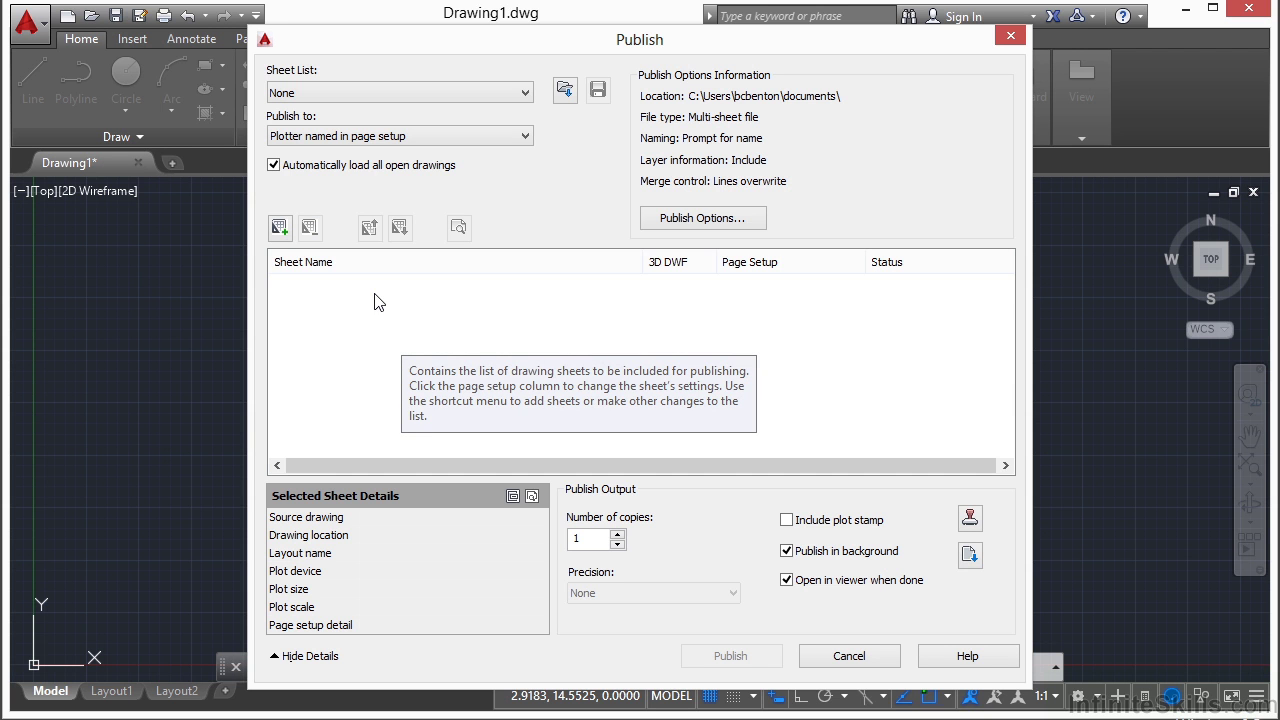
# Add only the layouts of architectural_-_annotation_scaling_and_multileaders.dwg, architectural_example-imperial.dwg, colorwh.dwg and Dimension Example.dwg to the sheet list
pyautogui.click(280, 229)
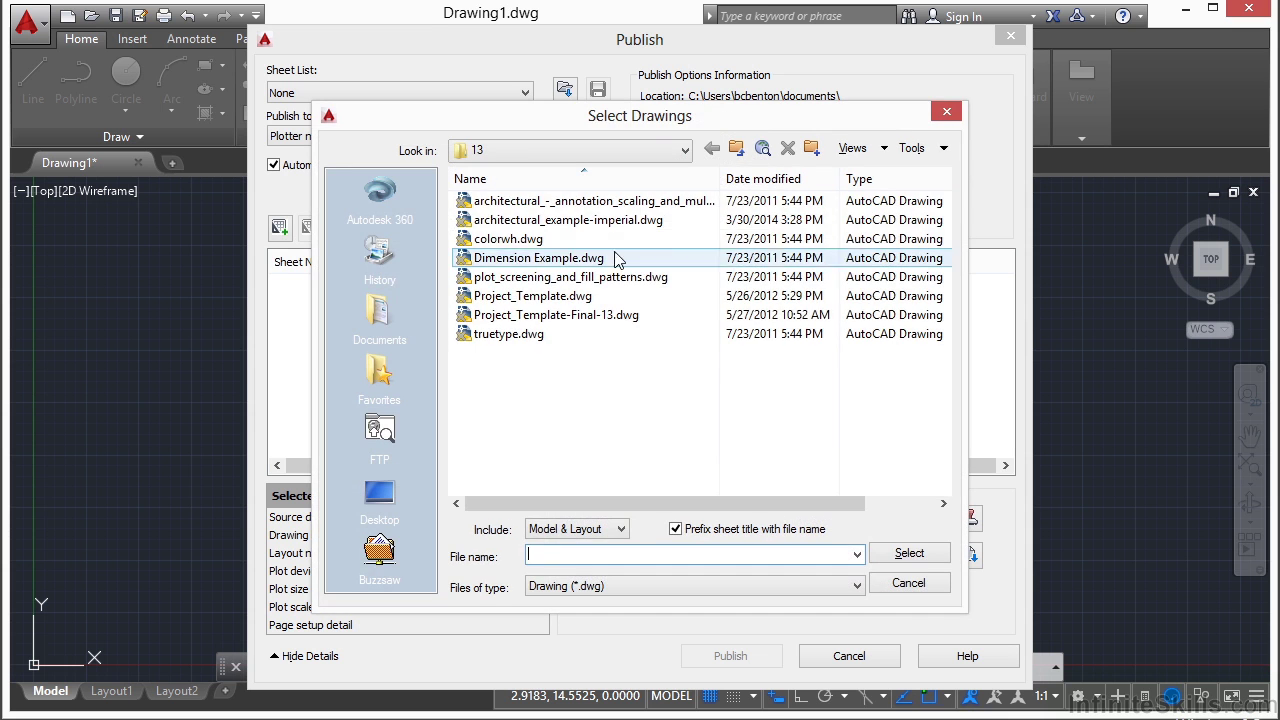
pyautogui.click(613, 202)
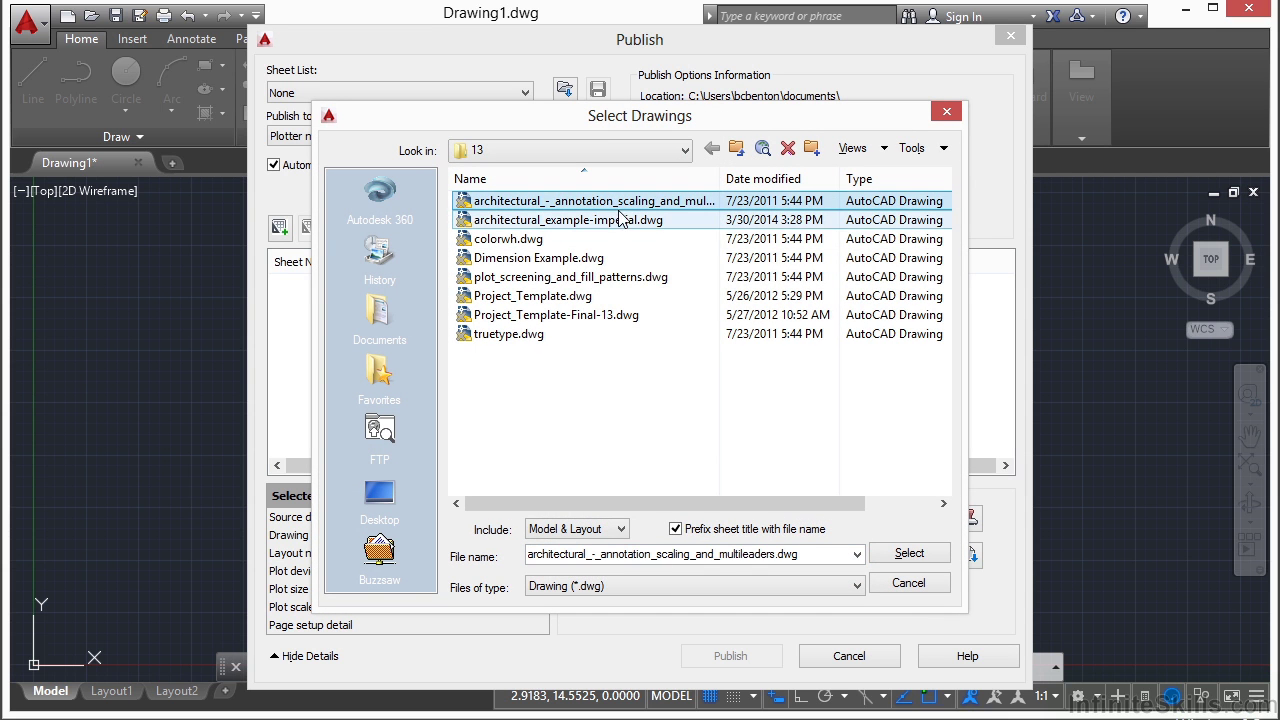
pyautogui.click(617, 222)
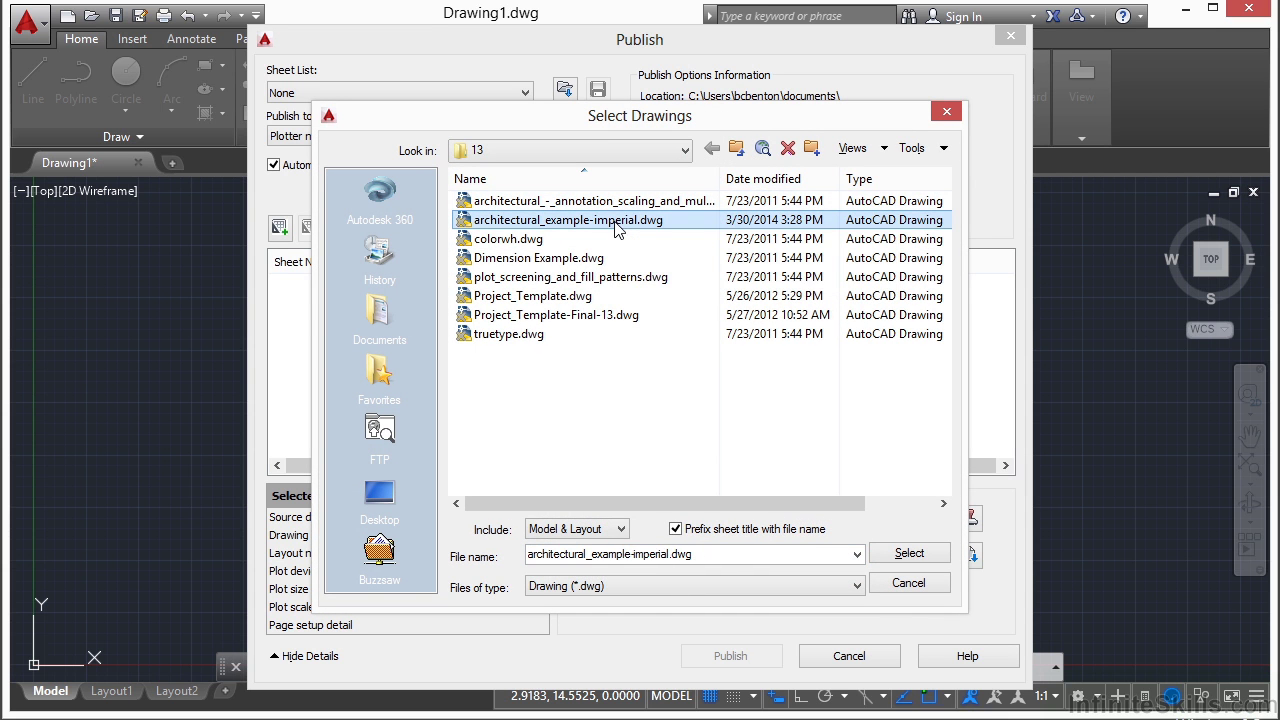
pyautogui.keyDown('ctrl'); pyautogui.click(588, 203); pyautogui.keyUp('ctrl')
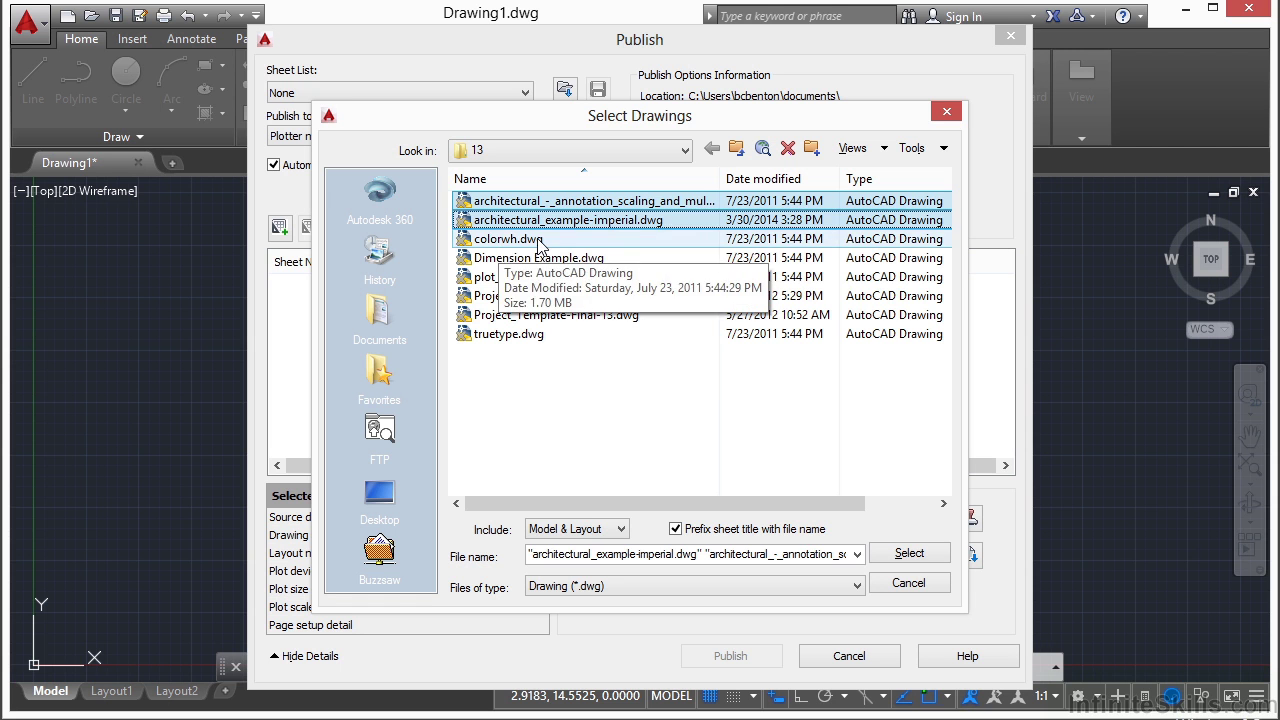
pyautogui.keyDown('ctrl'); pyautogui.click(538, 241); pyautogui.keyUp('ctrl')
pyautogui.keyDown('ctrl'); pyautogui.click(548, 262); pyautogui.keyUp('ctrl')
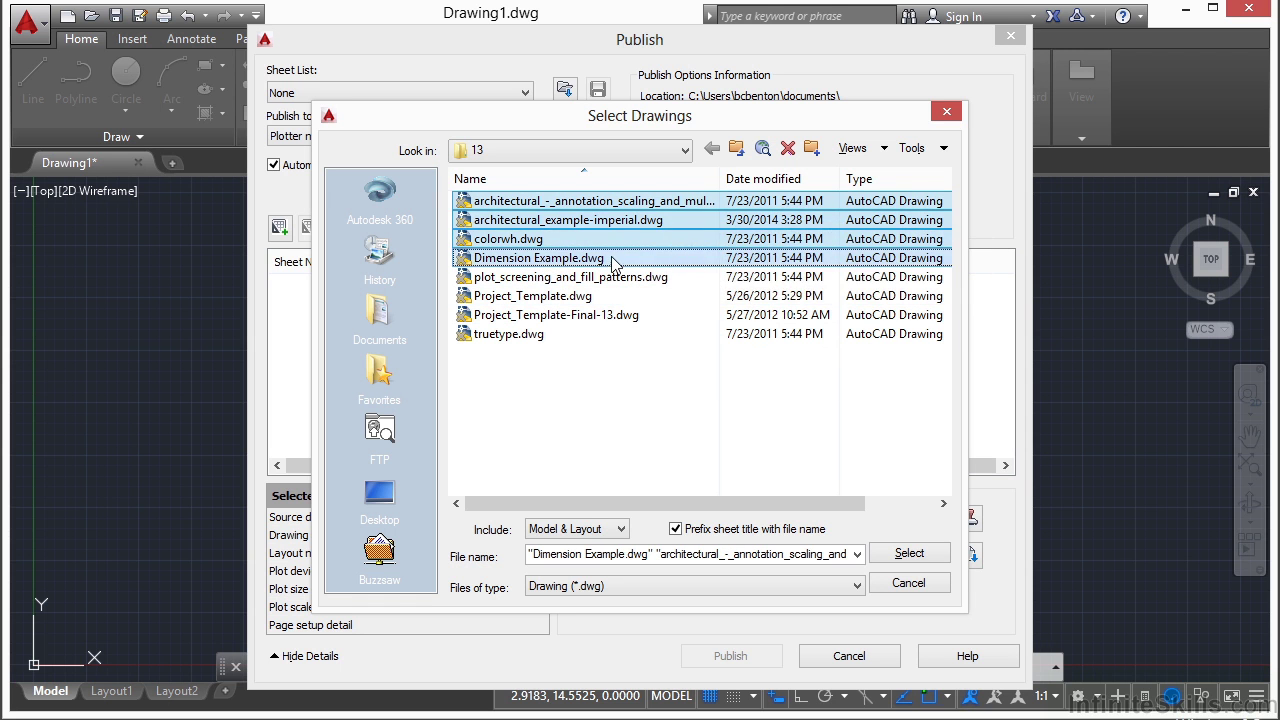
pyautogui.click(622, 533)
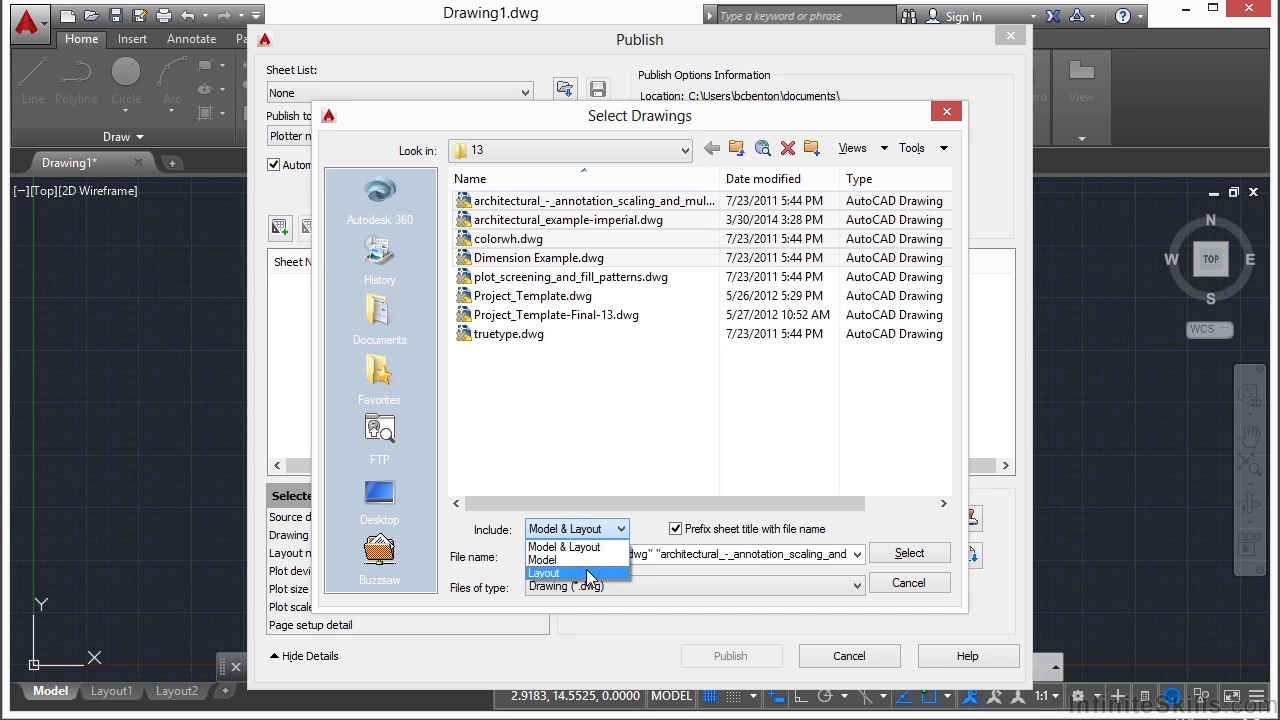
pyautogui.click(586, 571)
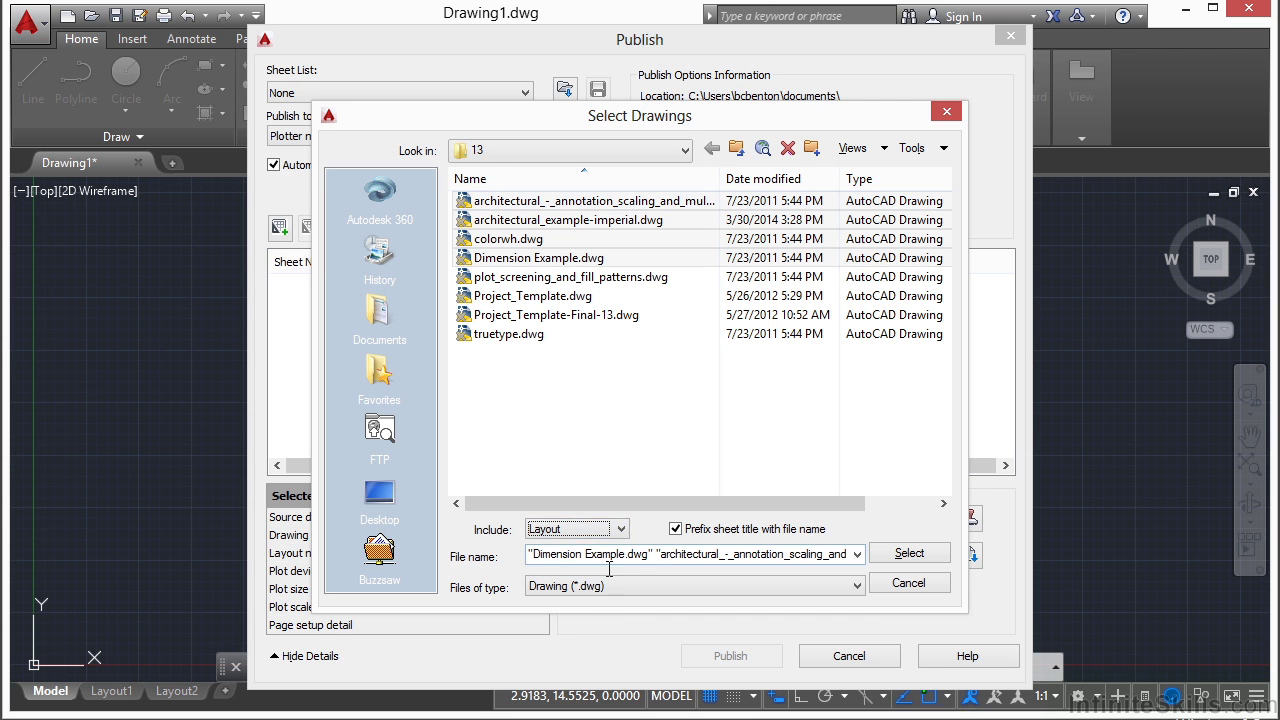
pyautogui.click(909, 554)
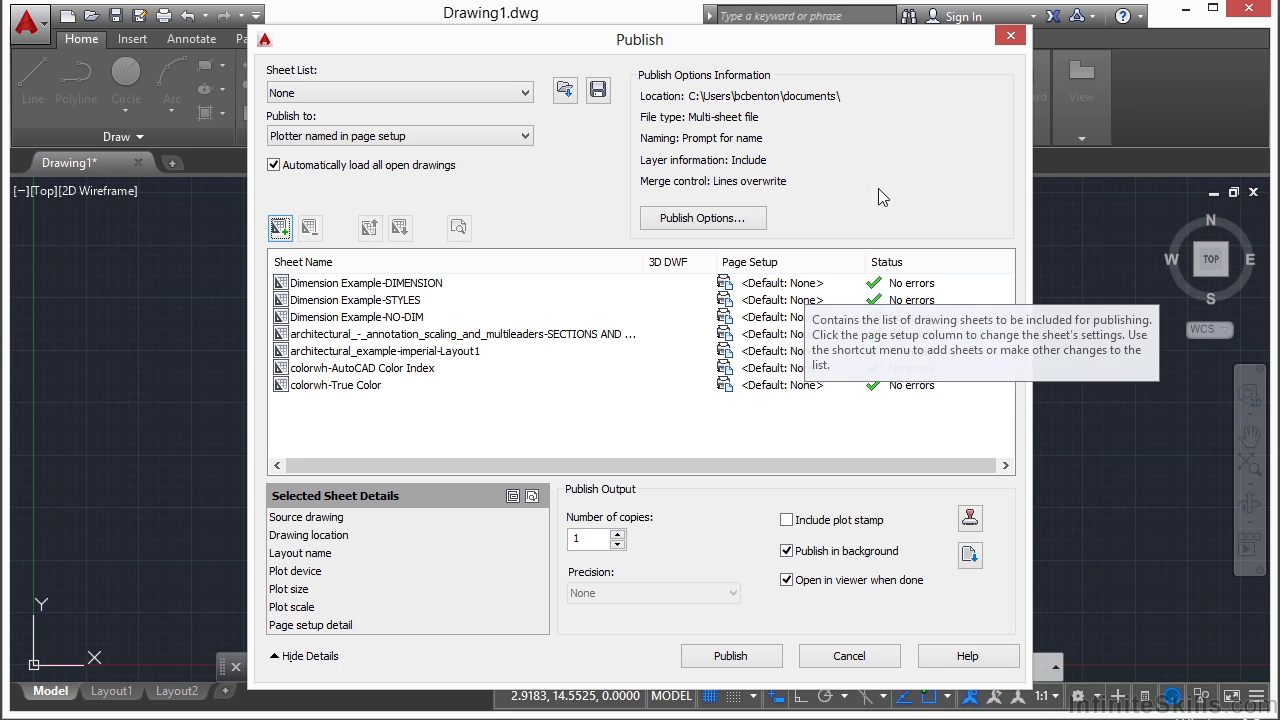
# Examine the page setup choices offered for the Dimension Example-DIMENSION and Dimension Example-STYLES sheets
pyautogui.click(793, 287)
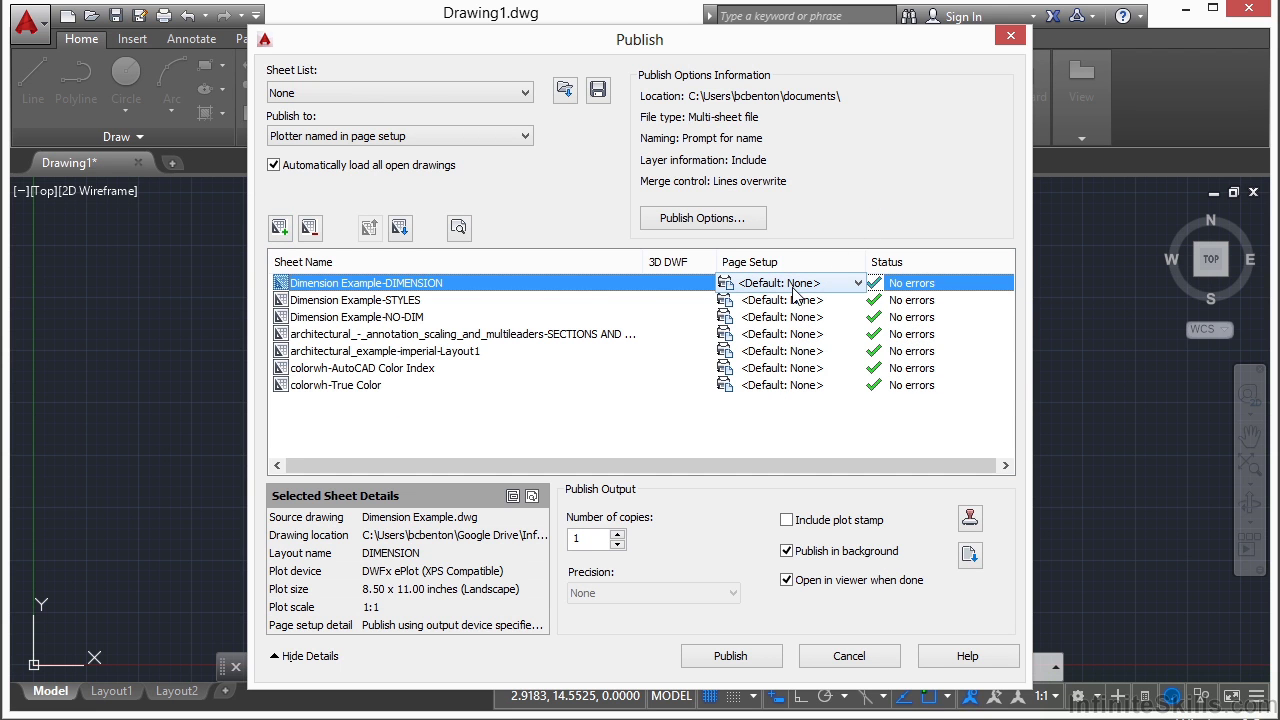
pyautogui.click(858, 284)
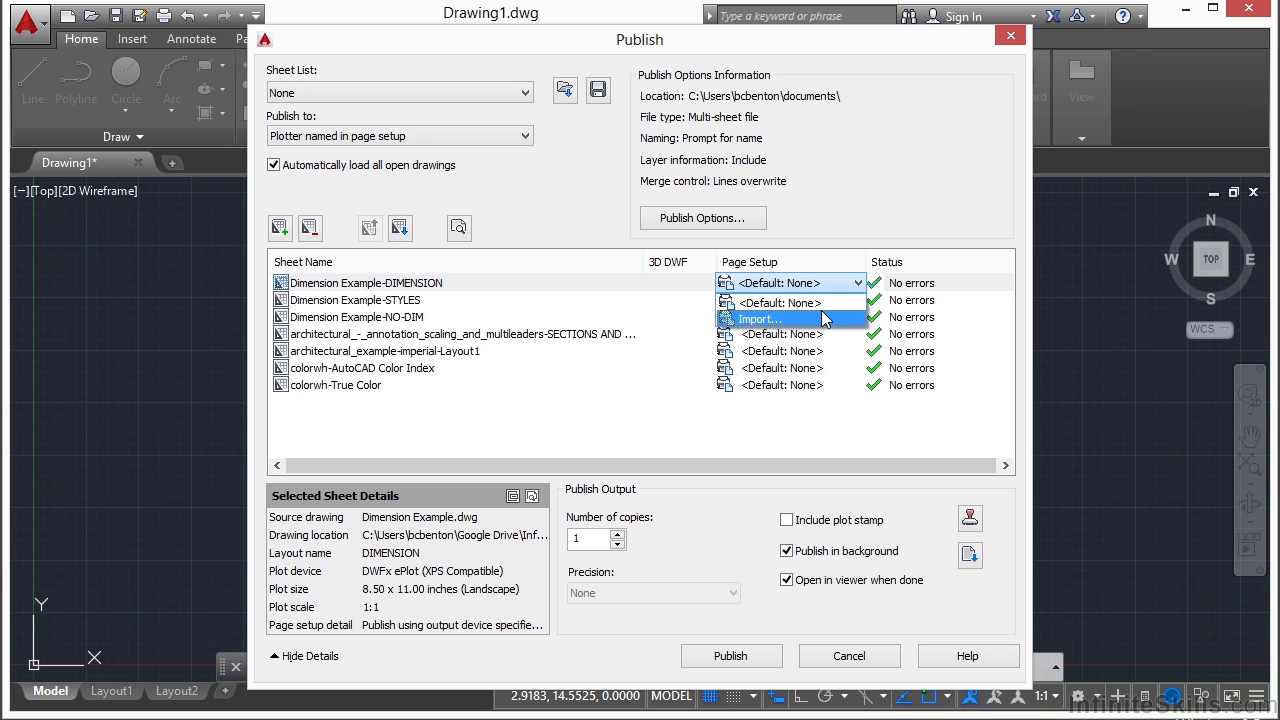
pyautogui.click(848, 213)
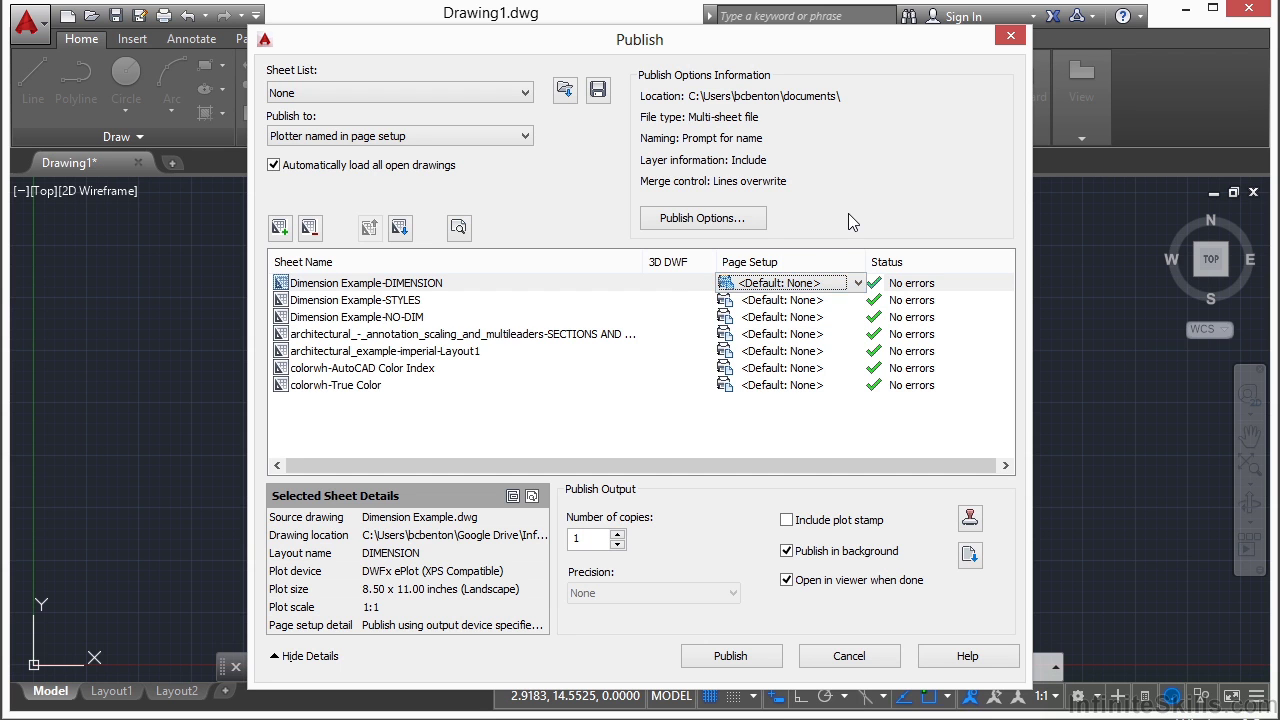
pyautogui.click(817, 302)
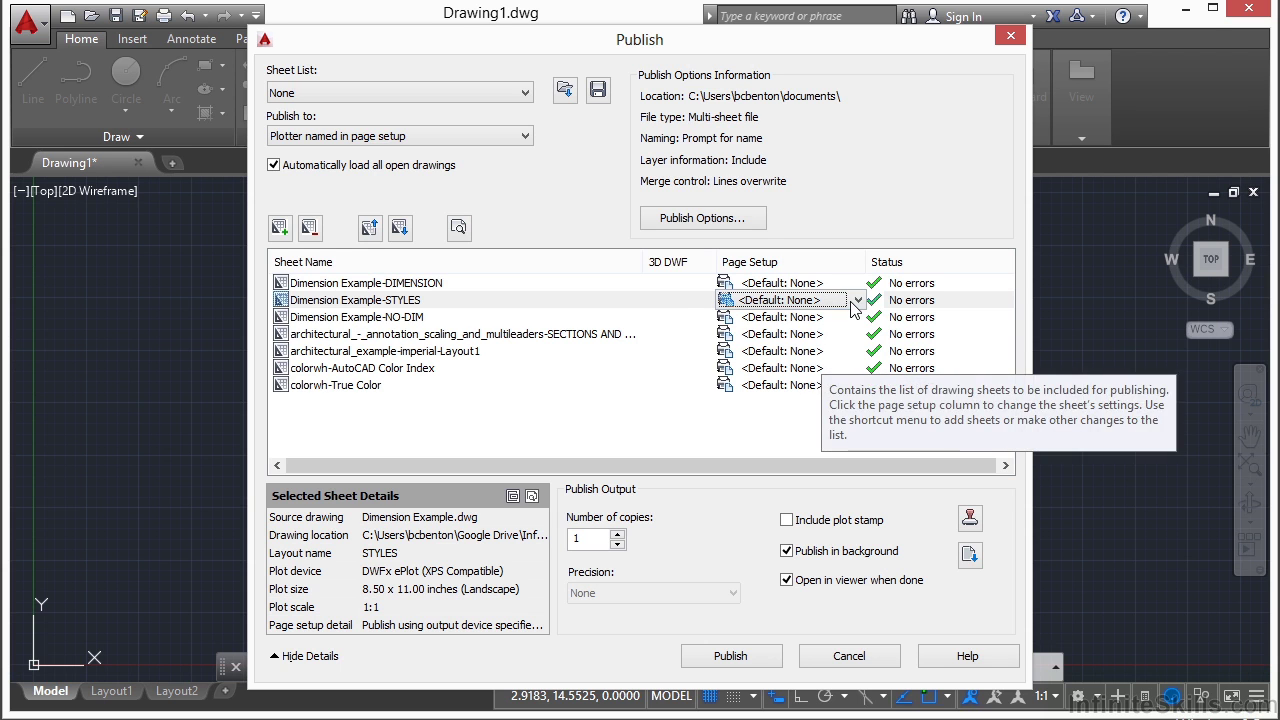
pyautogui.click(856, 300)
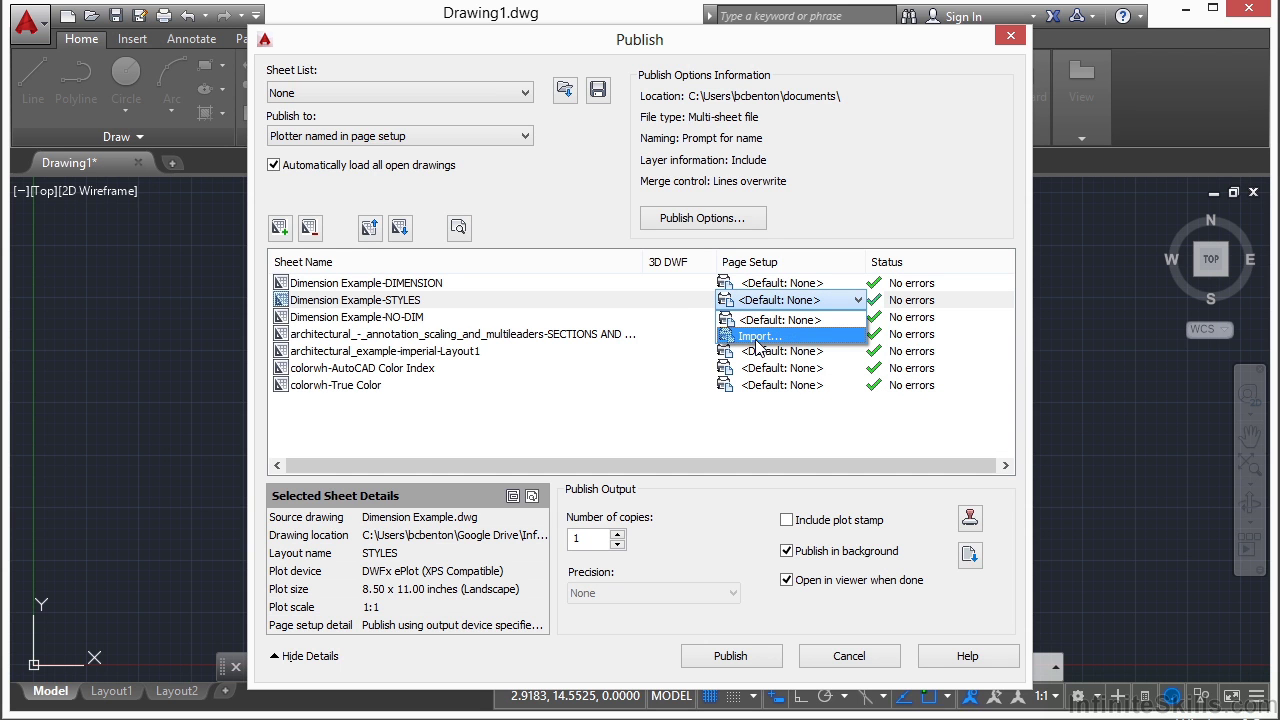
pyautogui.click(849, 205)
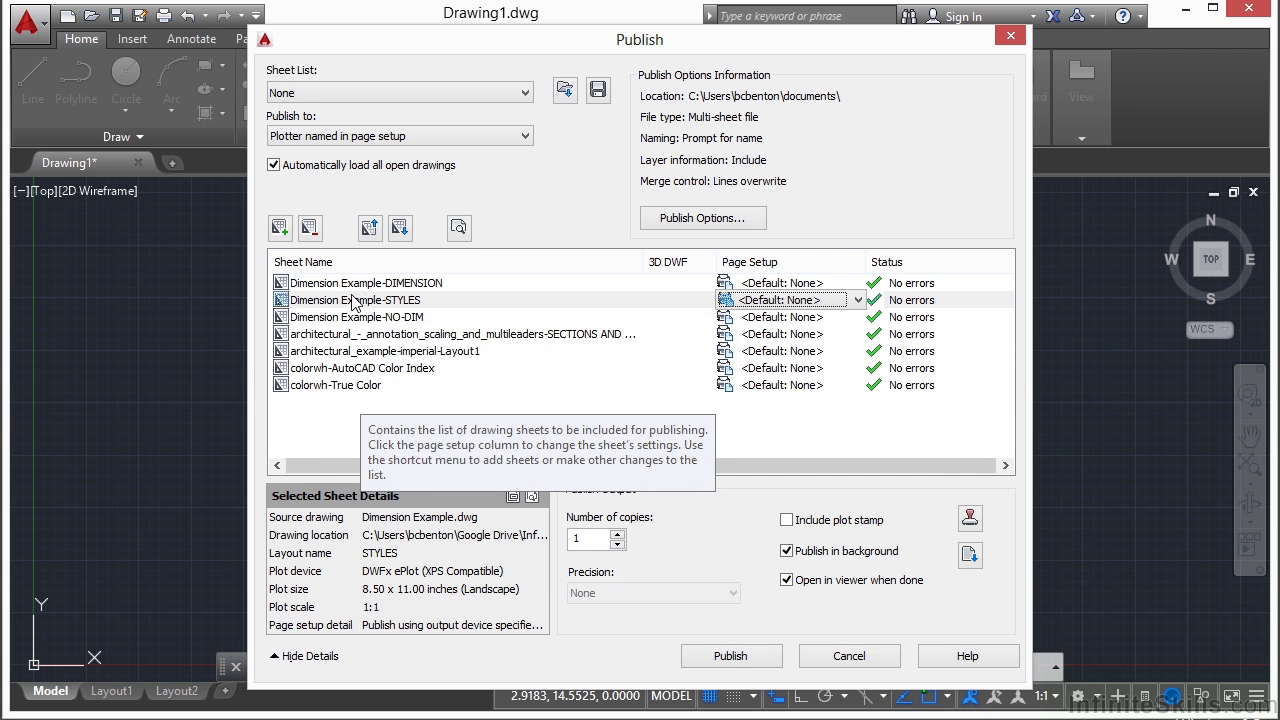
# Move the colorwh-True Color sheet to the first position in the sheet list
pyautogui.click(338, 388)
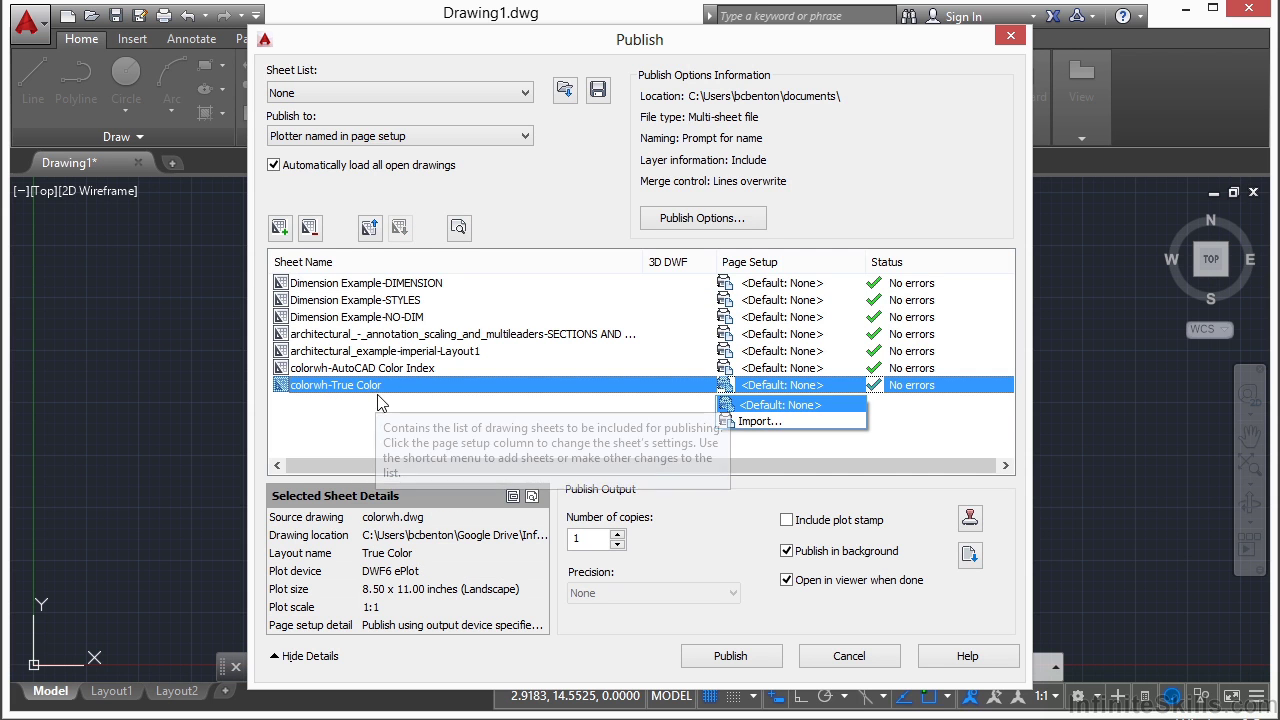
pyautogui.click(371, 230)
pyautogui.click(371, 230)
pyautogui.click(371, 230)
pyautogui.click(371, 230)
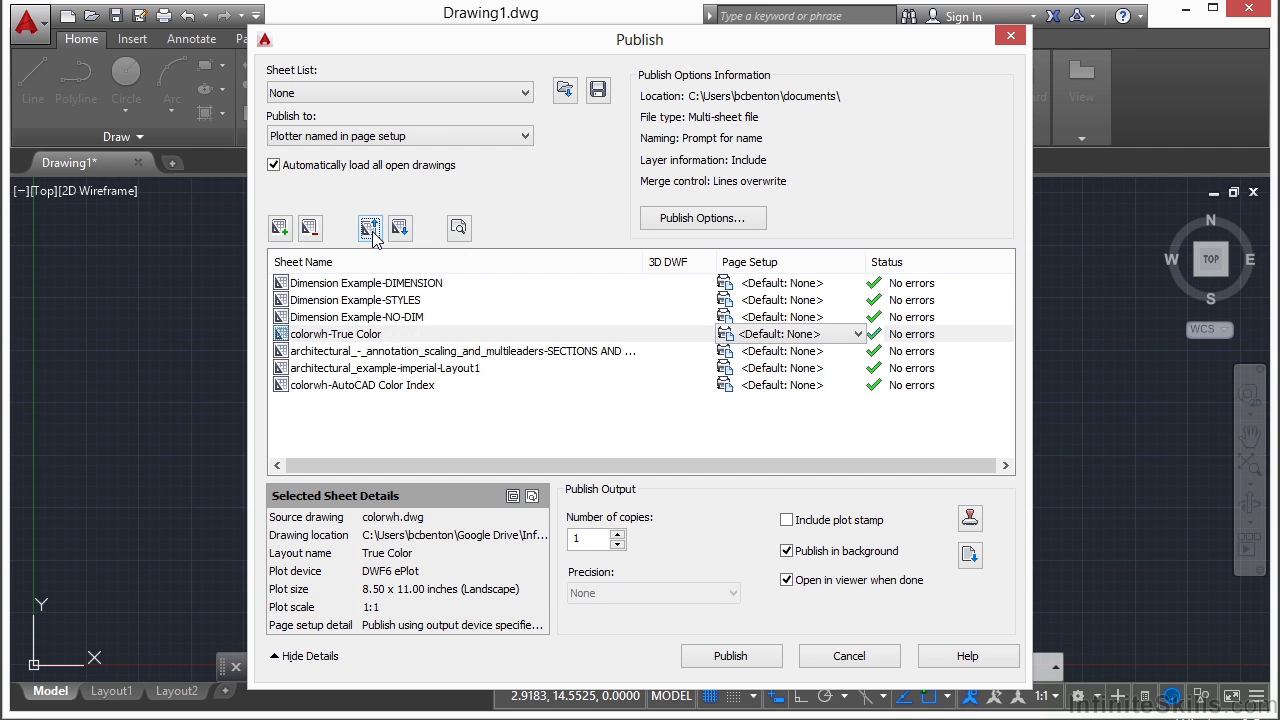
pyautogui.click(403, 230)
pyautogui.click(400, 229)
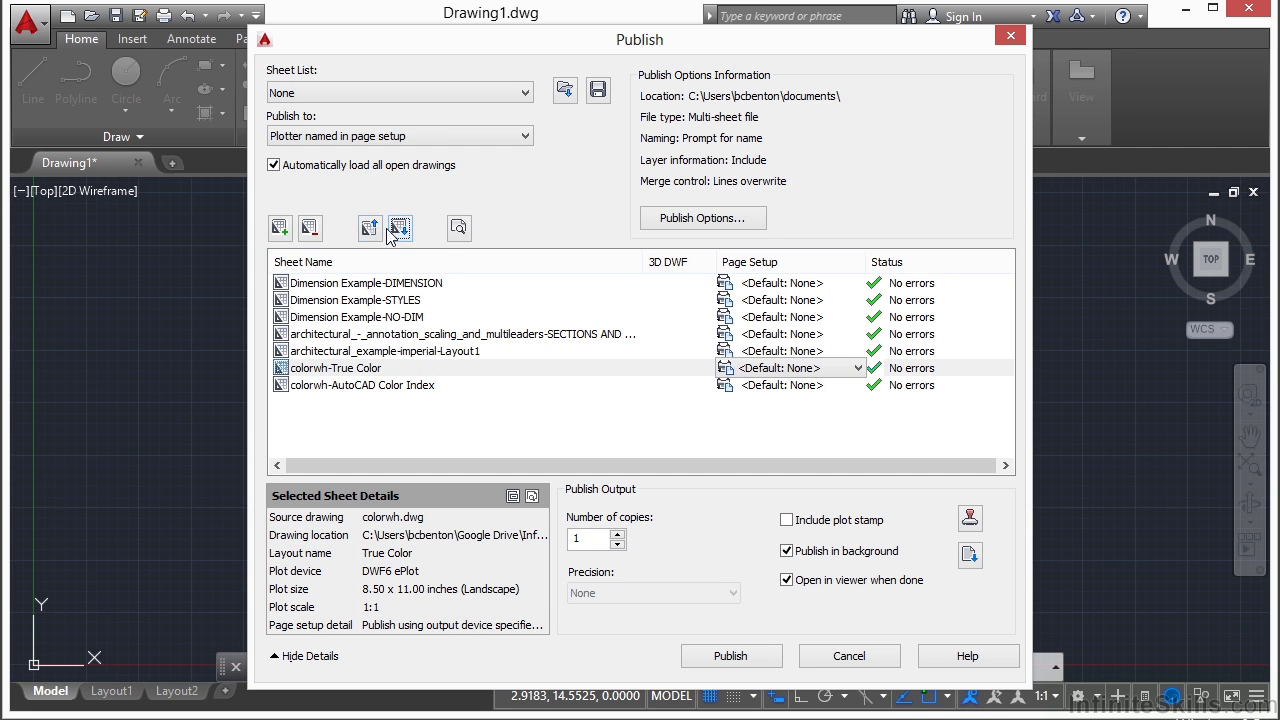
pyautogui.click(371, 230)
pyautogui.click(371, 230)
pyautogui.click(371, 230)
pyautogui.click(371, 230)
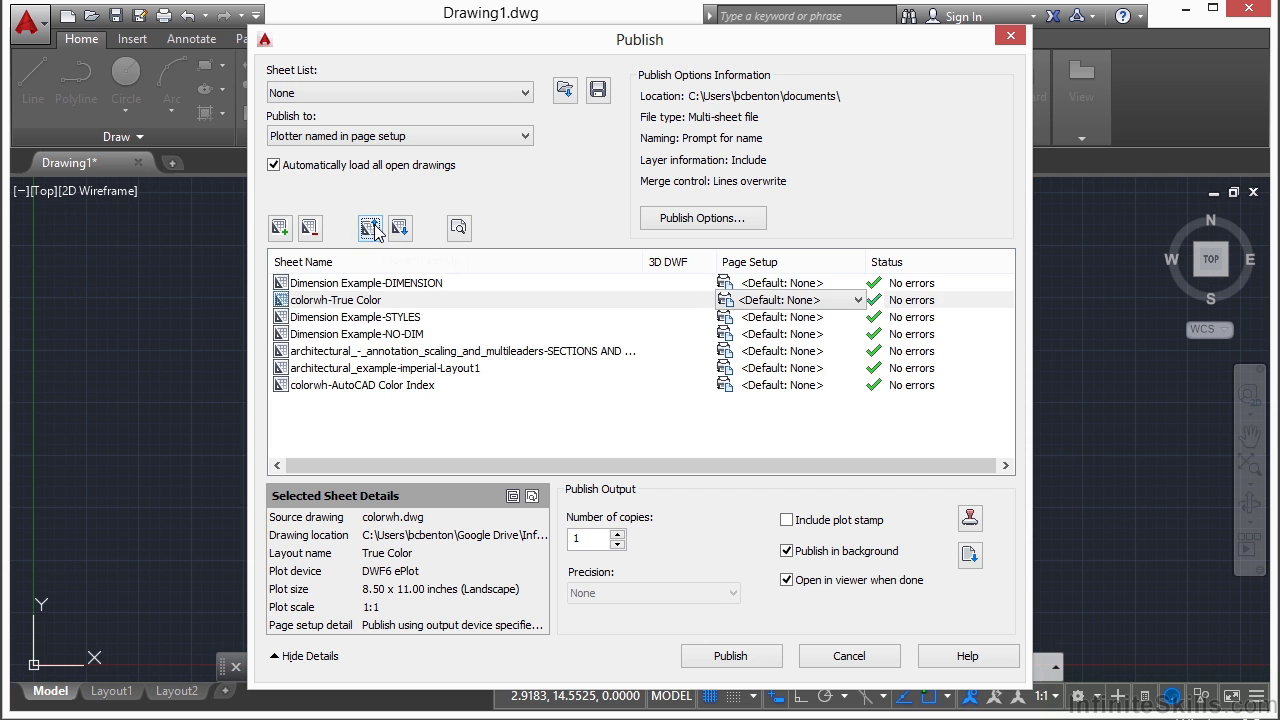
pyautogui.click(371, 230)
# Move the Dimension Example-NO-DIM sheet to second place in the list and clear the selection
pyautogui.click(376, 334)
pyautogui.moveTo(376, 334); pyautogui.dragTo(371, 304)
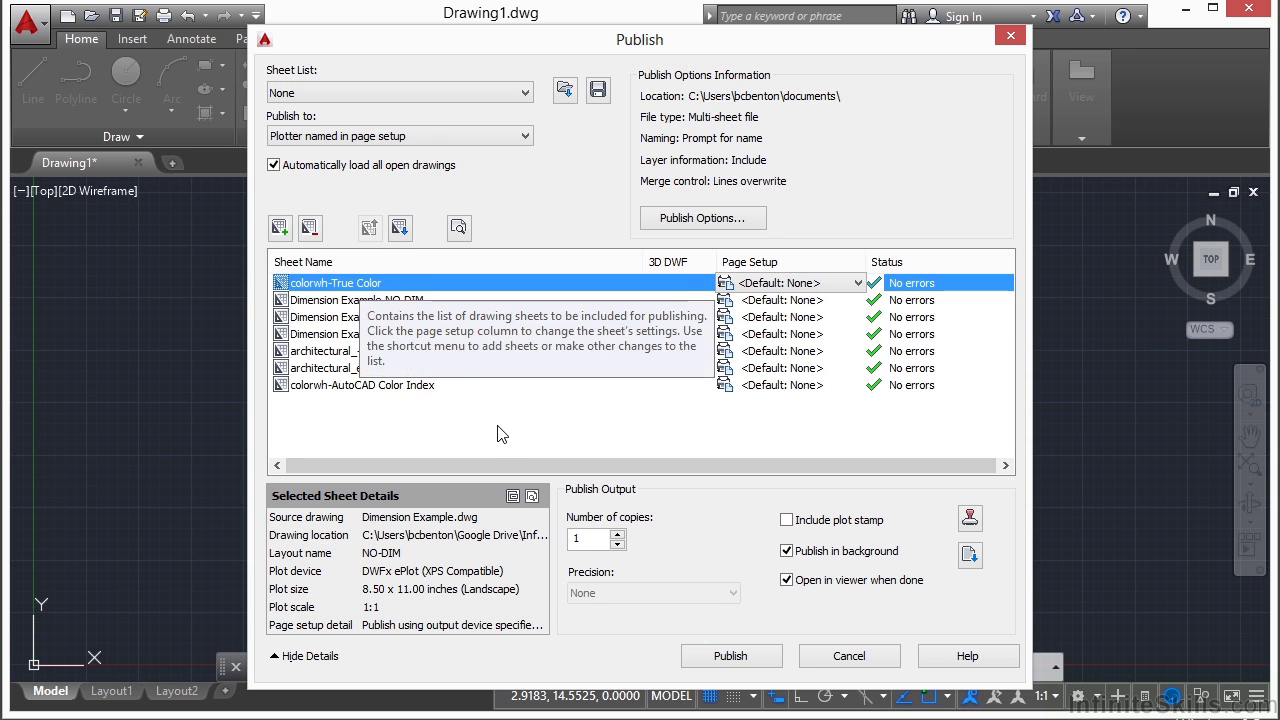
pyautogui.click(497, 425)
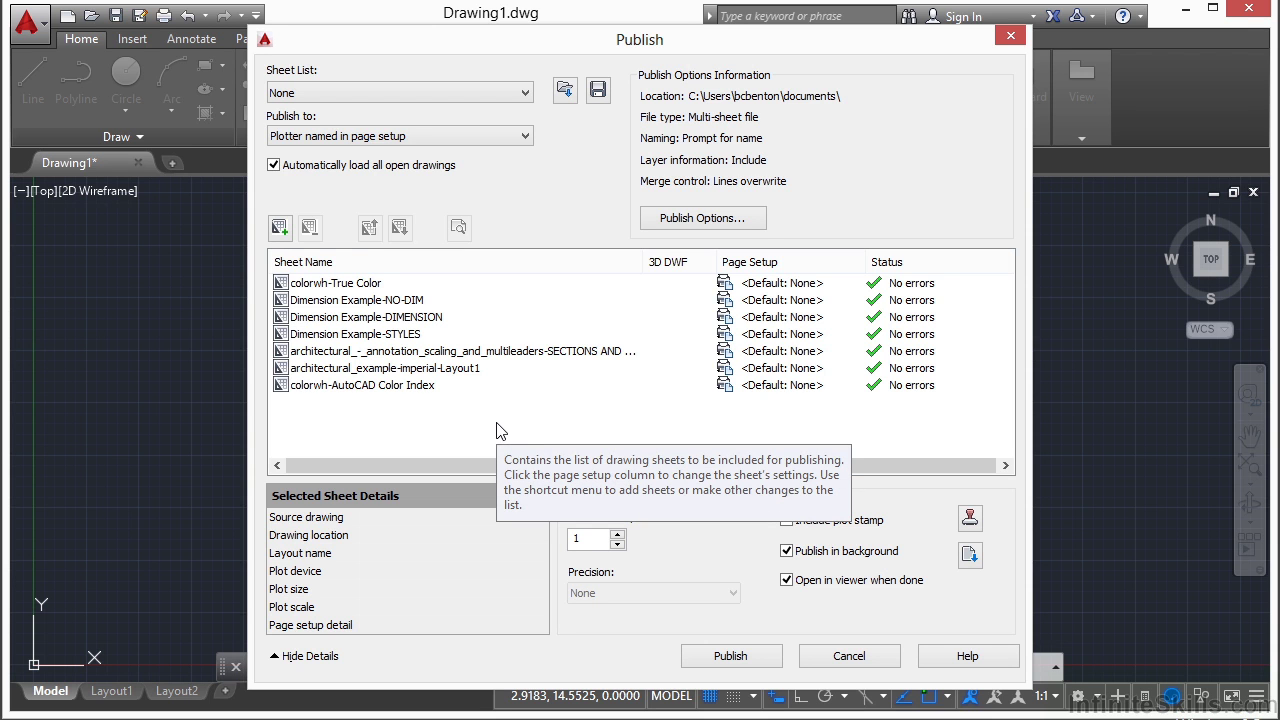
# Set the number of copies to 4 and turn off publishing in the background
pyautogui.click(603, 542)
pyautogui.click(618, 535)
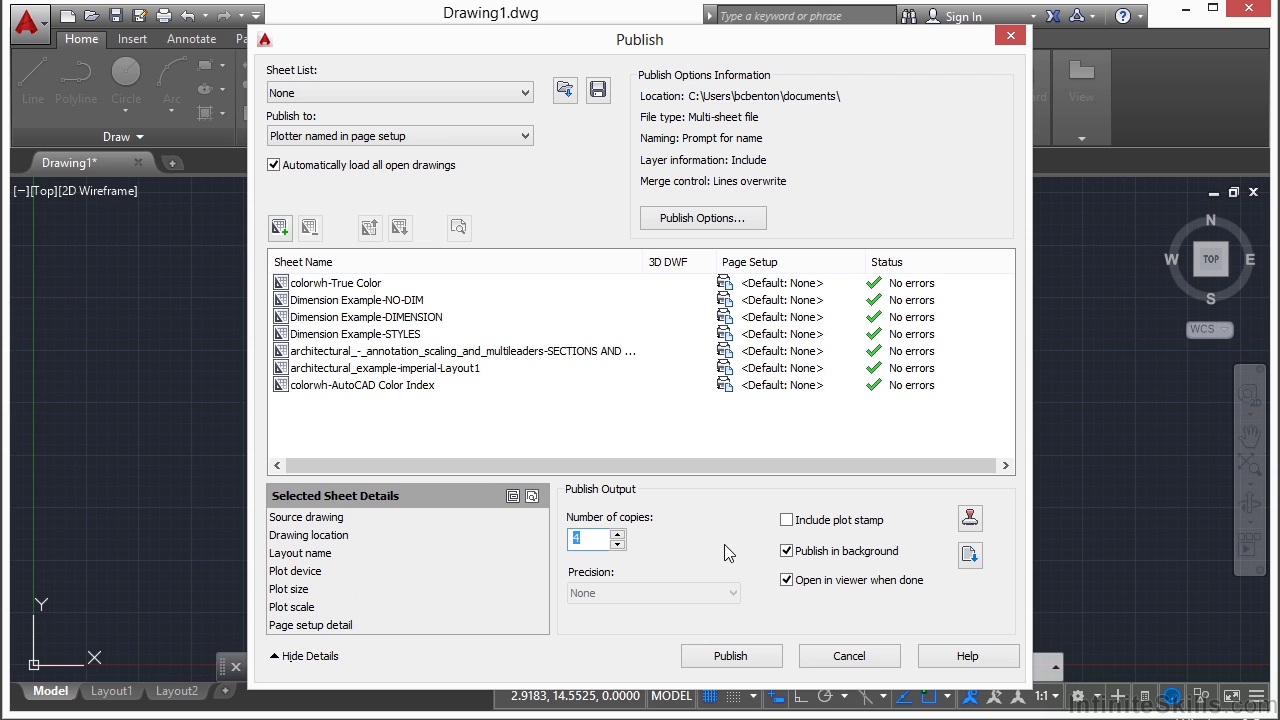
pyautogui.click(843, 553)
pyautogui.click(598, 90)
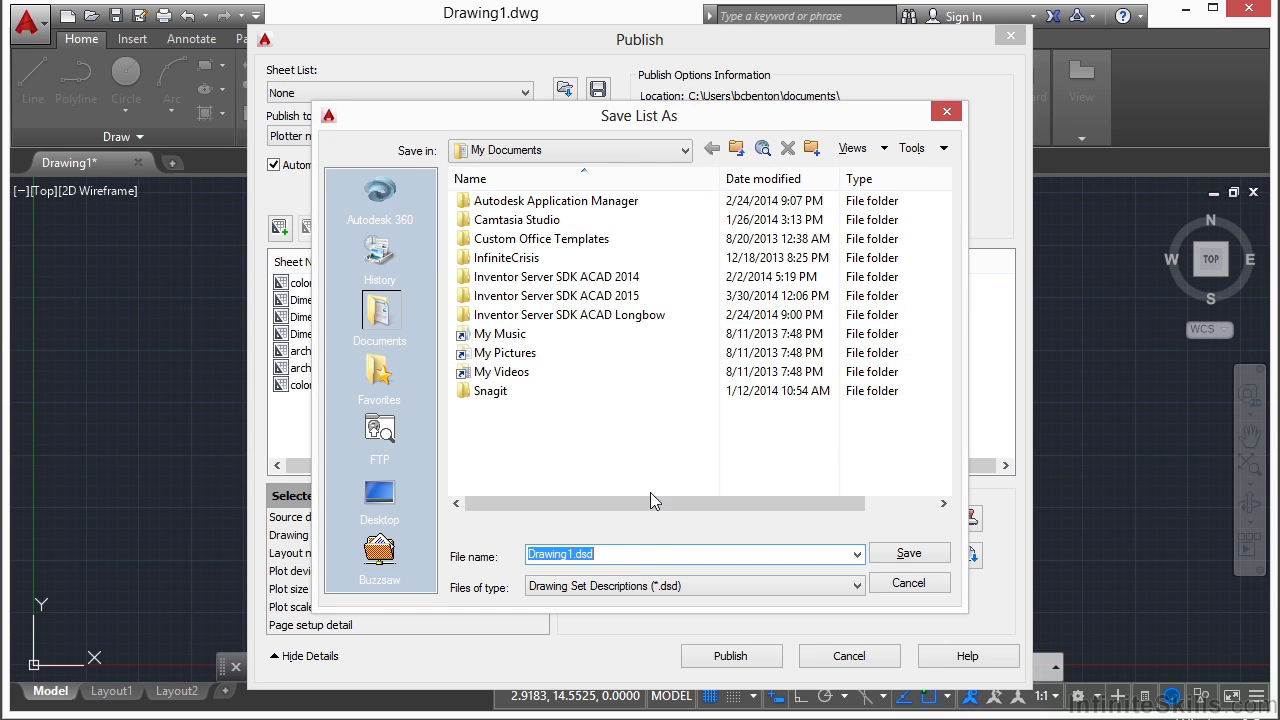
pyautogui.click(611, 560)
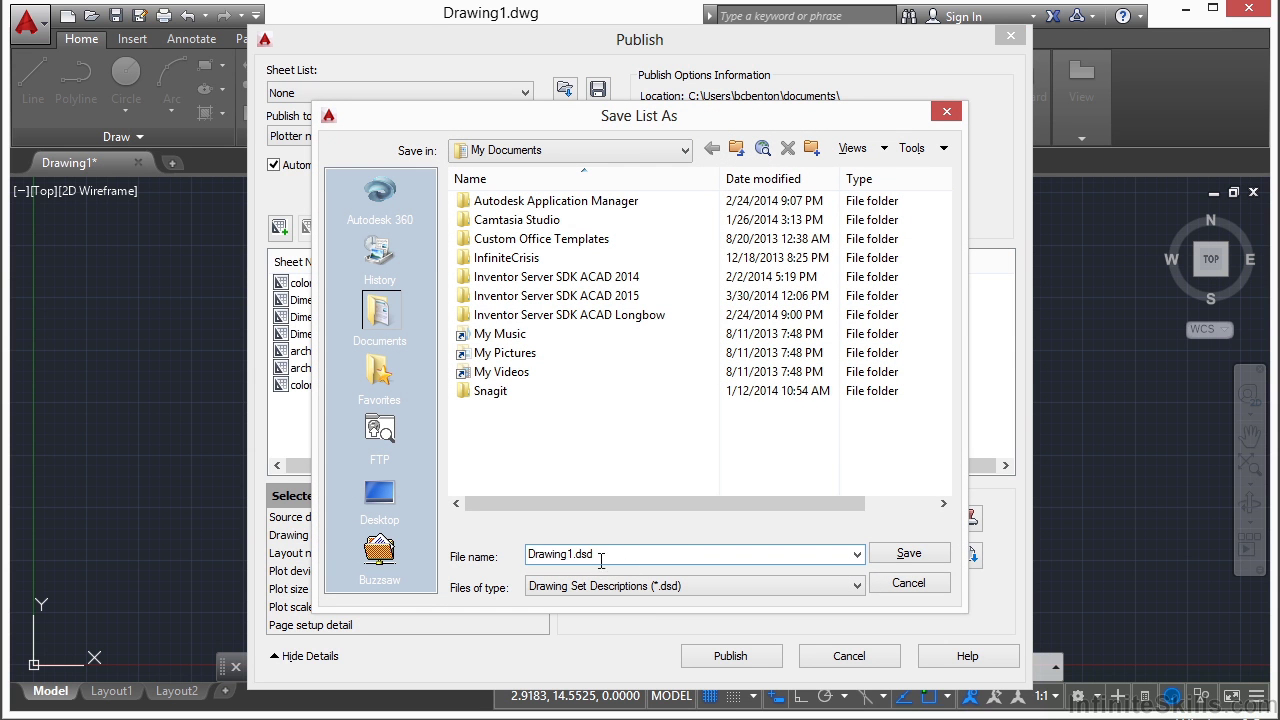
pyautogui.click(912, 587)
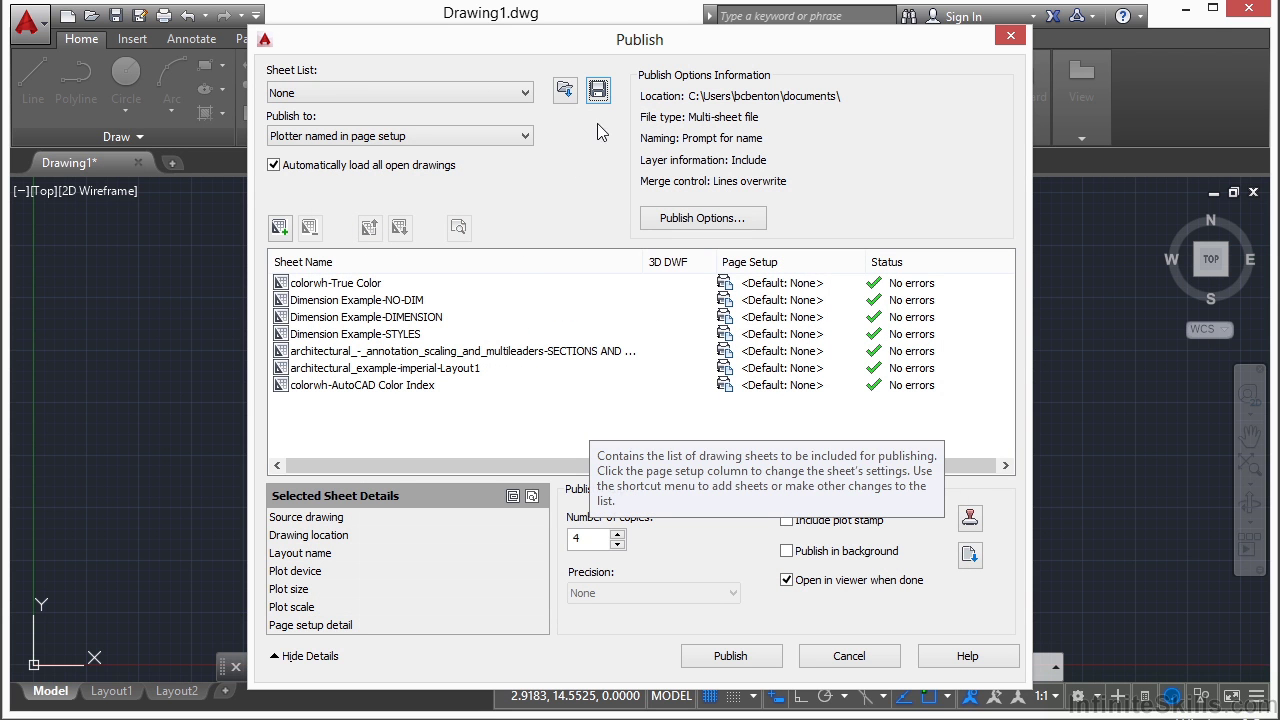
# Start saving the sheet list and choose folder 13 of the Infinite Skills course's Projects in Google Drive as the destination
pyautogui.click(598, 90)
pyautogui.click(684, 150)
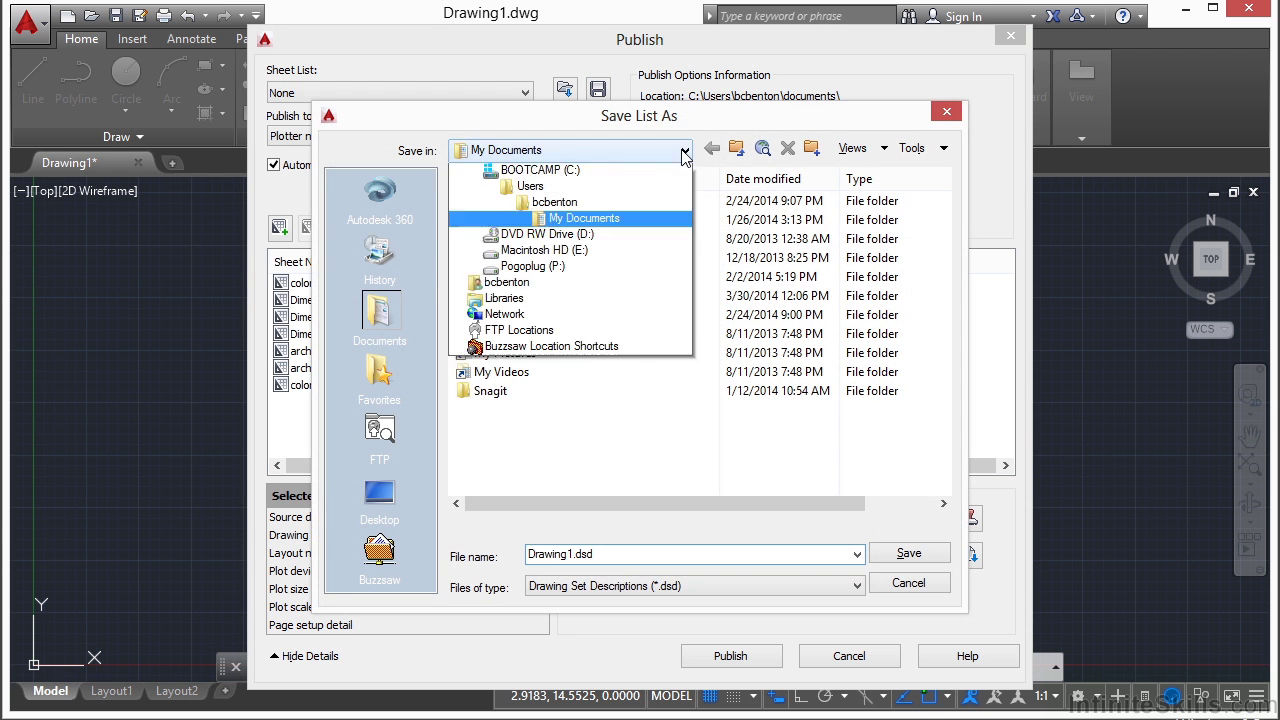
pyautogui.click(555, 235)
pyautogui.doubleClick(506, 353)
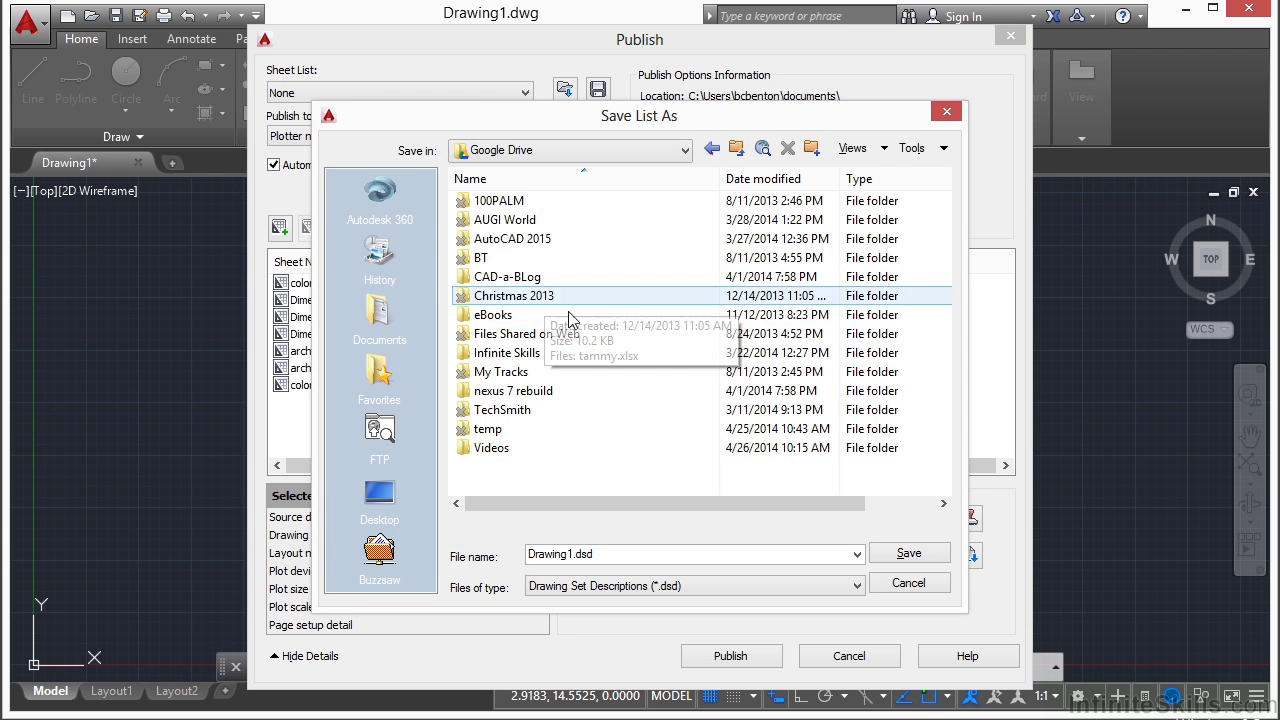
pyautogui.doubleClick(530, 353)
pyautogui.doubleClick(552, 203)
pyautogui.doubleClick(490, 220)
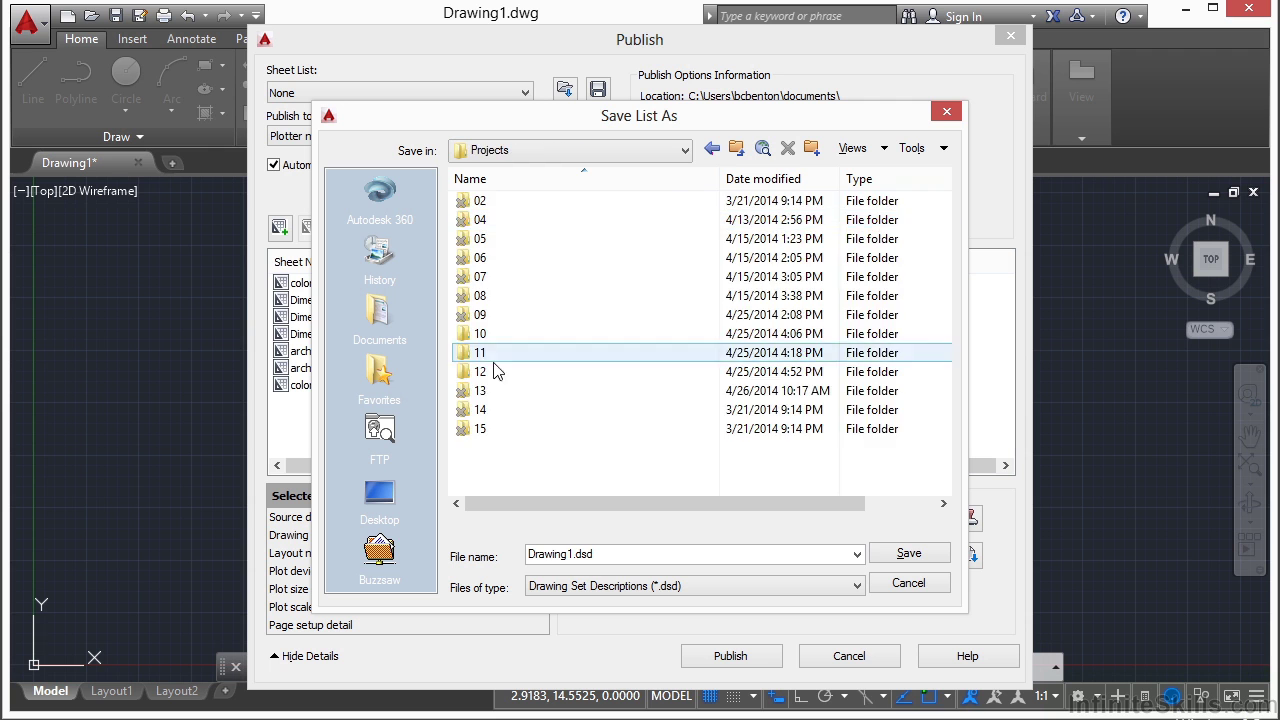
pyautogui.doubleClick(495, 391)
# Name the sheet list file "project files.dsd" and save it in folder 13
pyautogui.click(566, 554)
pyautogui.press('BackSpace')
pyautogui.press('BackSpace')
pyautogui.press('BackSpace')
pyautogui.press('BackSpace')
pyautogui.press('BackSpace')
pyautogui.press('BackSpace')
pyautogui.press('BackSpace')
pyautogui.press('BackSpace')
pyautogui.write('proj')
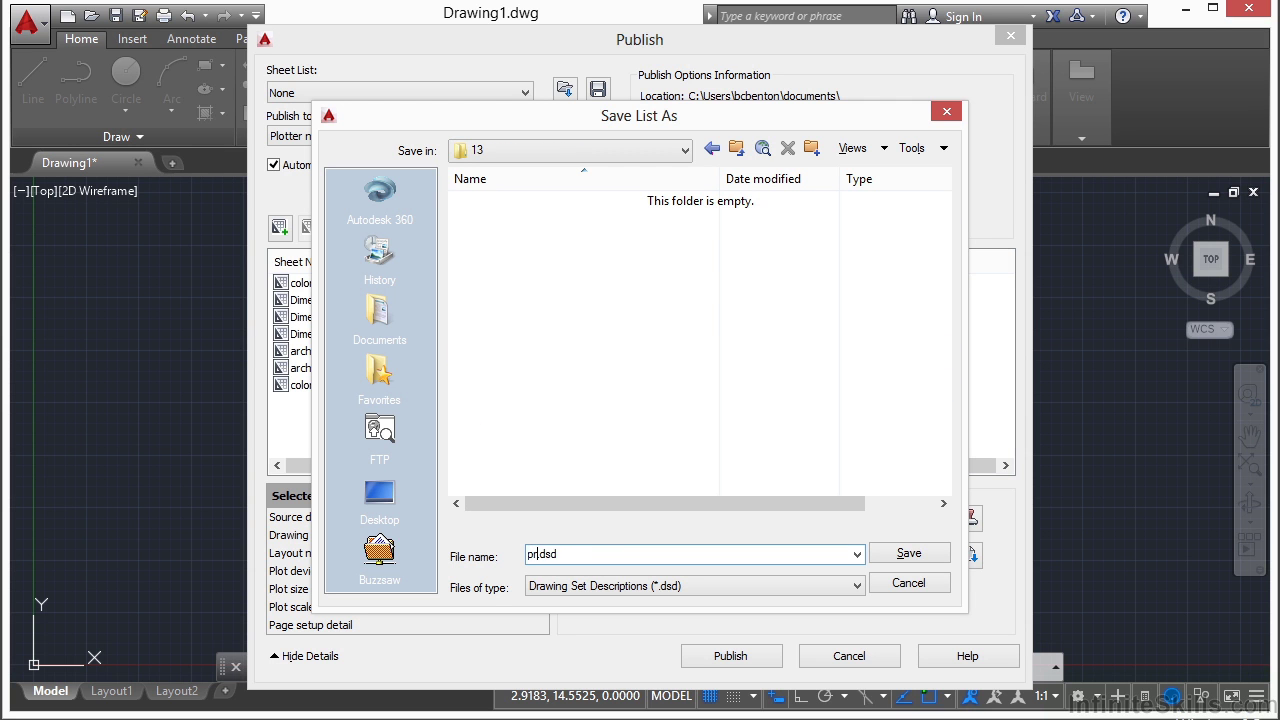
pyautogui.write('ect files')
pyautogui.click(922, 558)
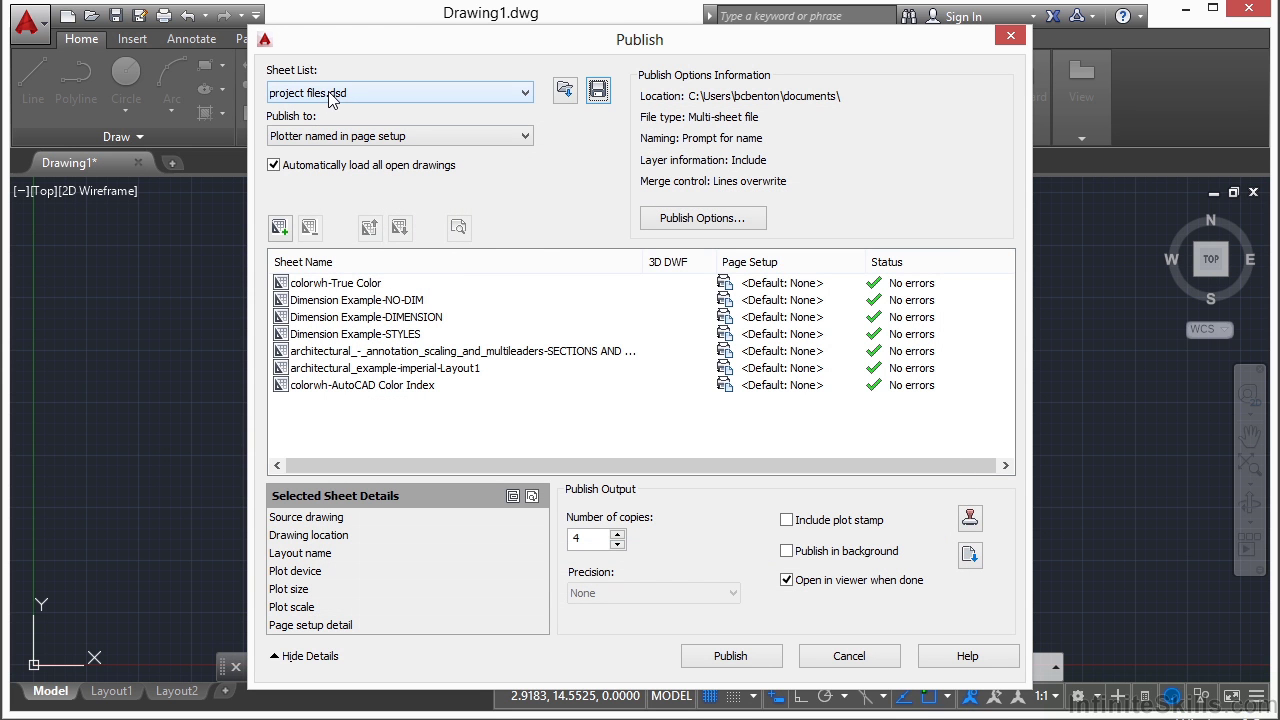
# Remove all sheets from the sheet list, from colorwh-True Color through colorwh-AutoCAD Color Index
pyautogui.click(325, 288)
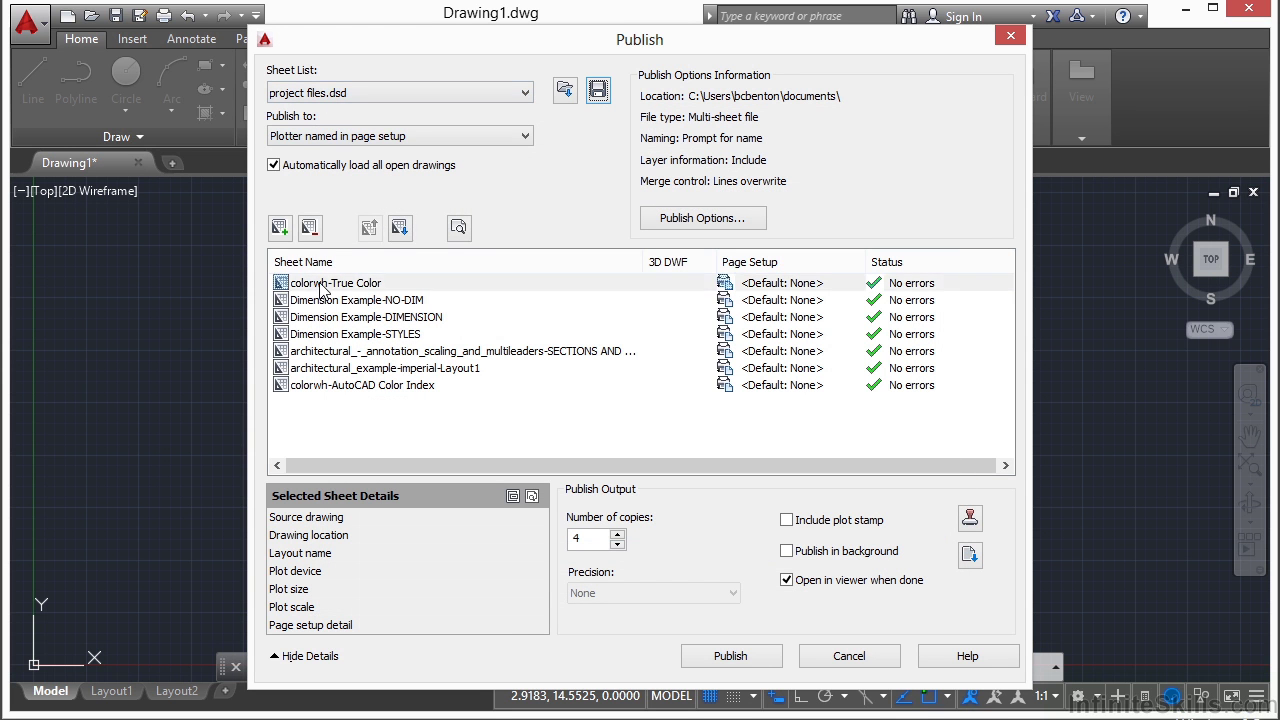
pyautogui.keyDown('shift'); pyautogui.click(328, 388); pyautogui.keyUp('shift')
pyautogui.click(309, 228)
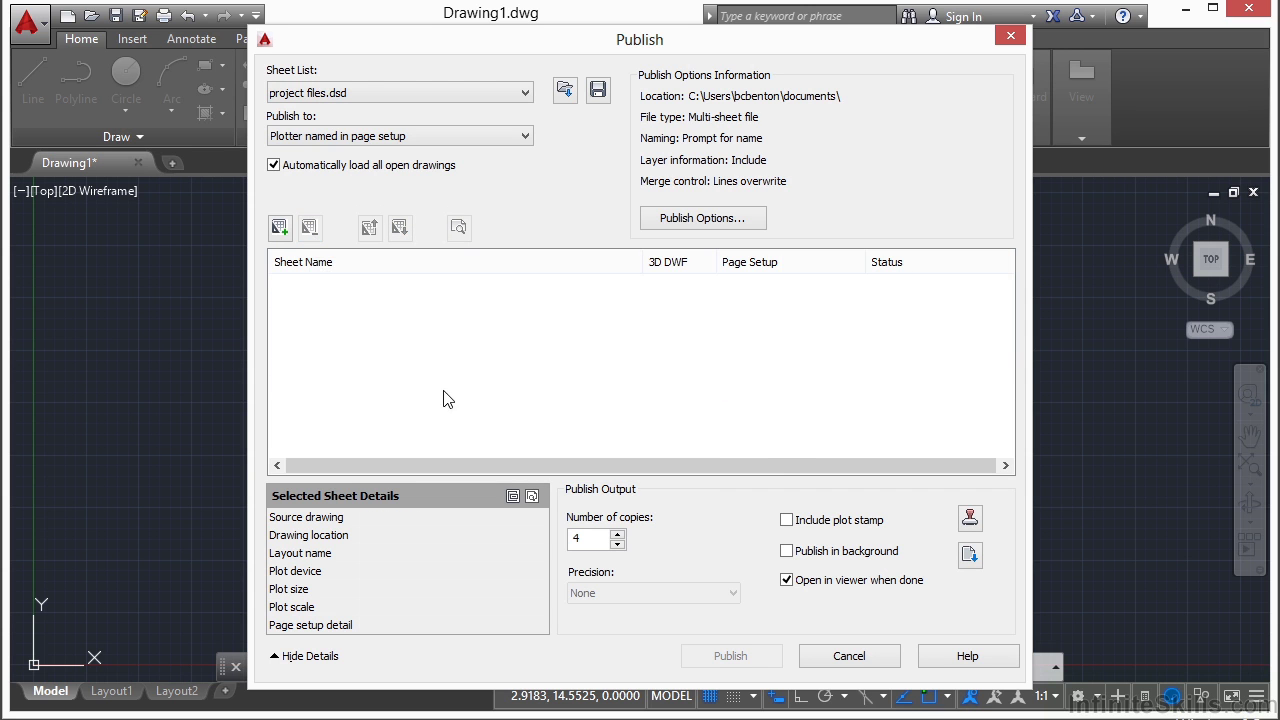
# Load the saved sheet list project files.dsd from folder 13 and dismiss the settings conflict notice
pyautogui.click(568, 100)
pyautogui.click(545, 205)
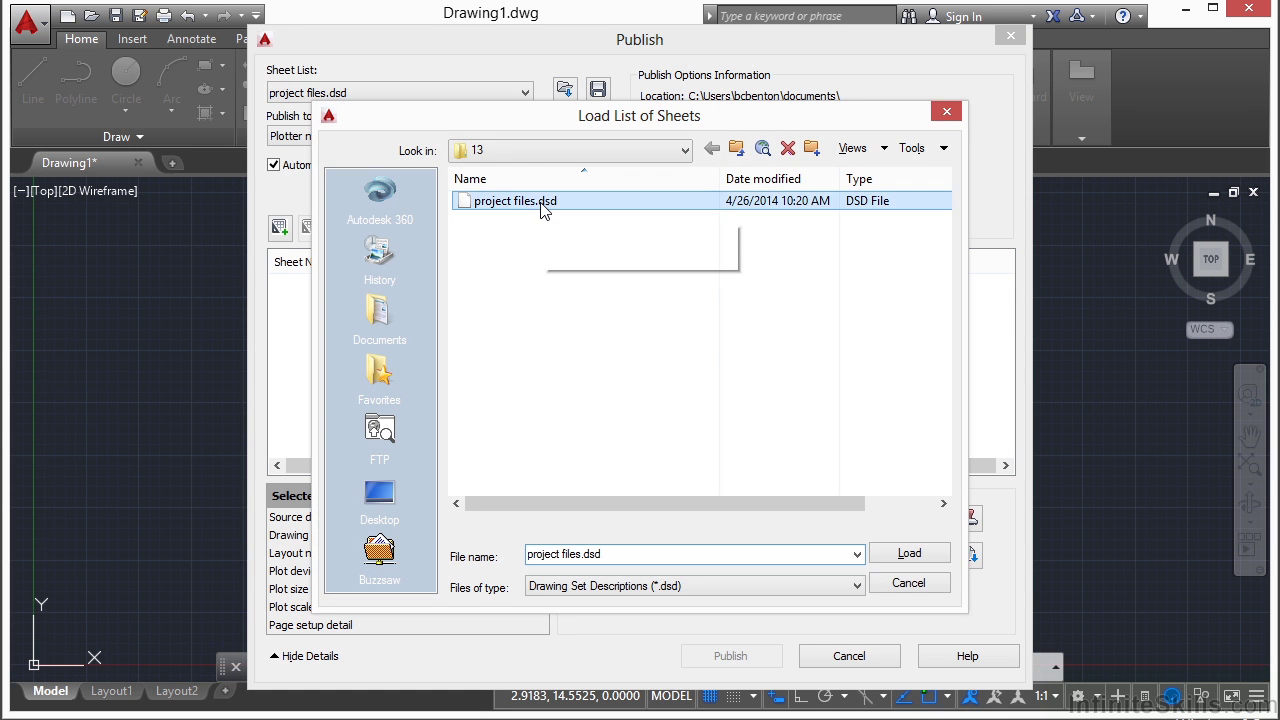
pyautogui.click(903, 554)
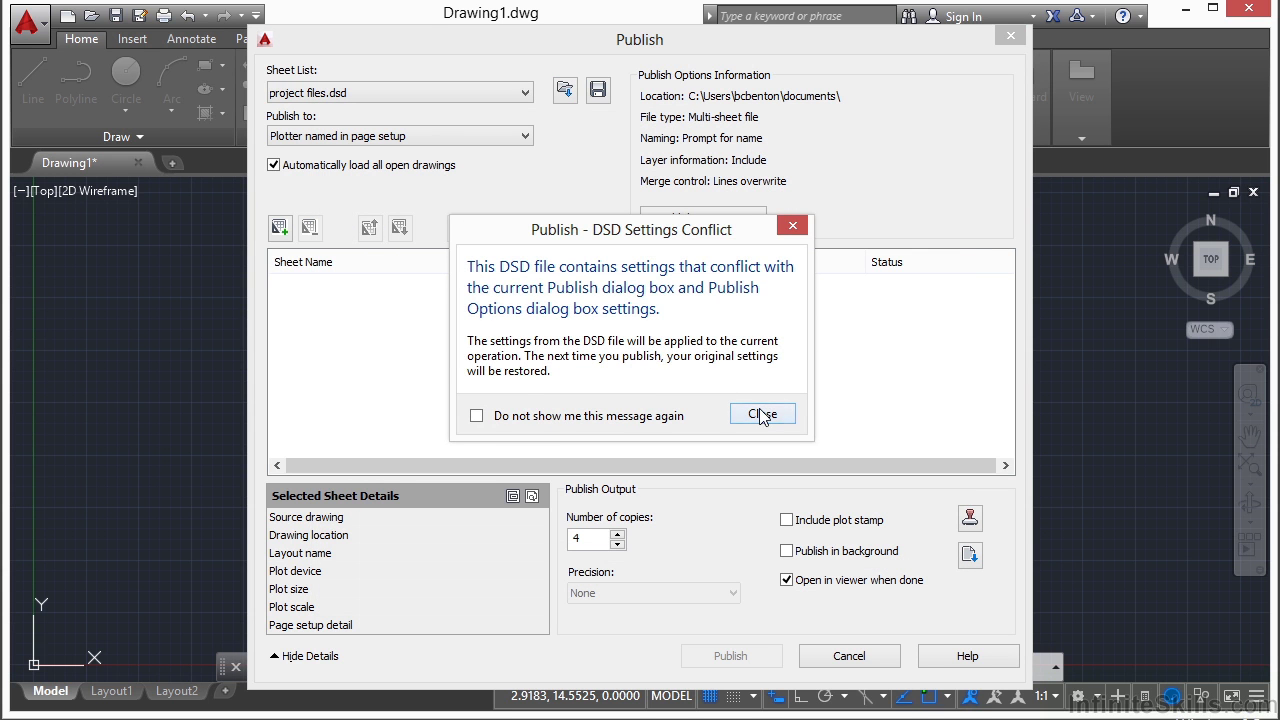
pyautogui.click(768, 414)
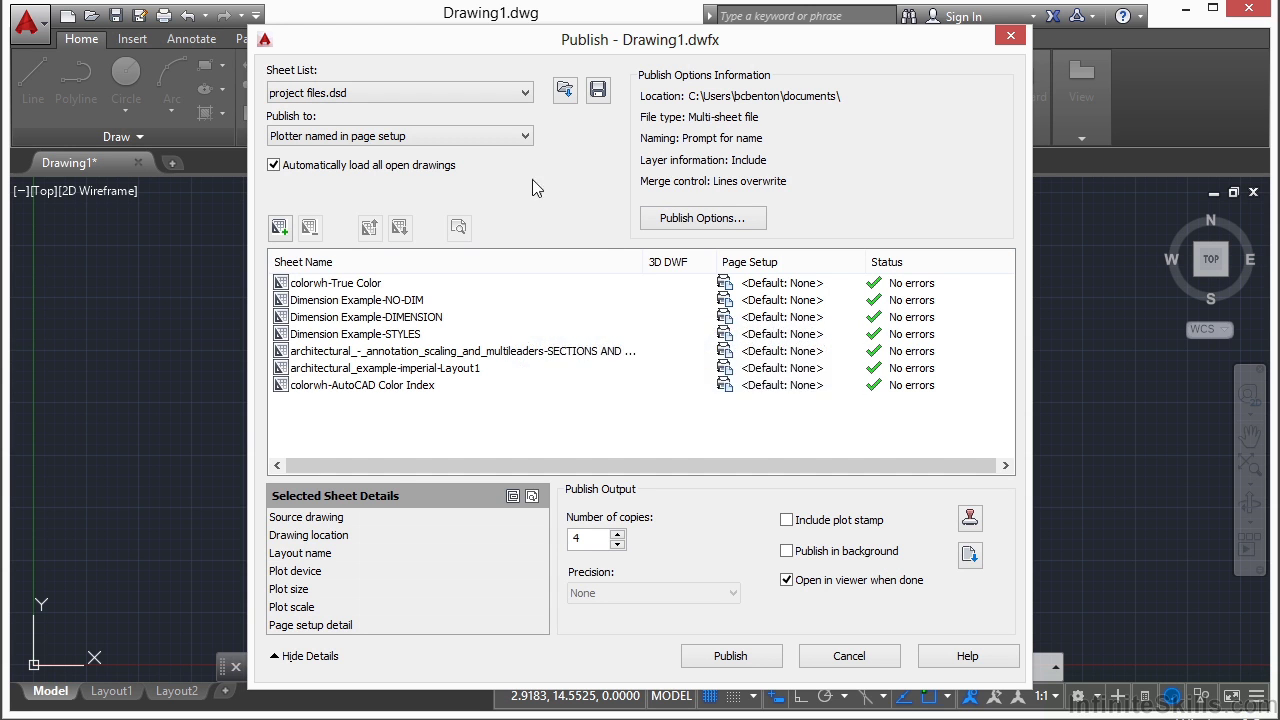
# Set the publish output to PDF and keep the precision at None
pyautogui.click(524, 136)
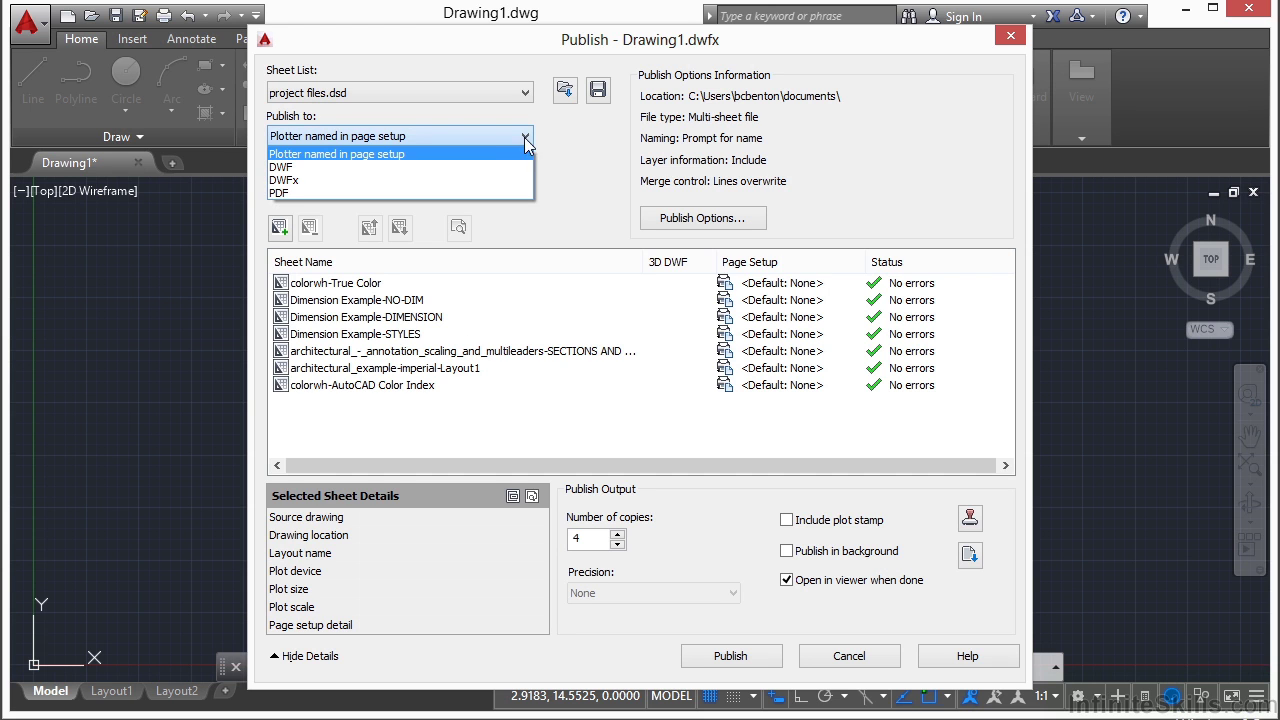
pyautogui.click(378, 194)
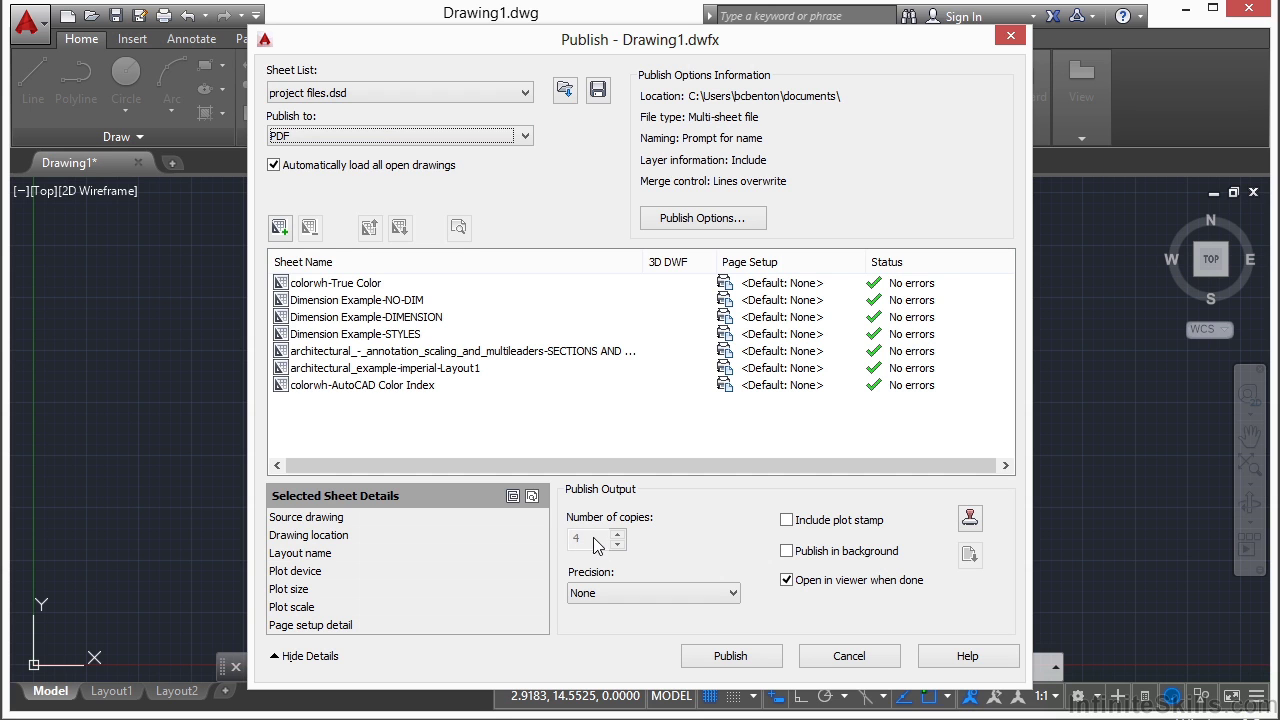
pyautogui.click(698, 593)
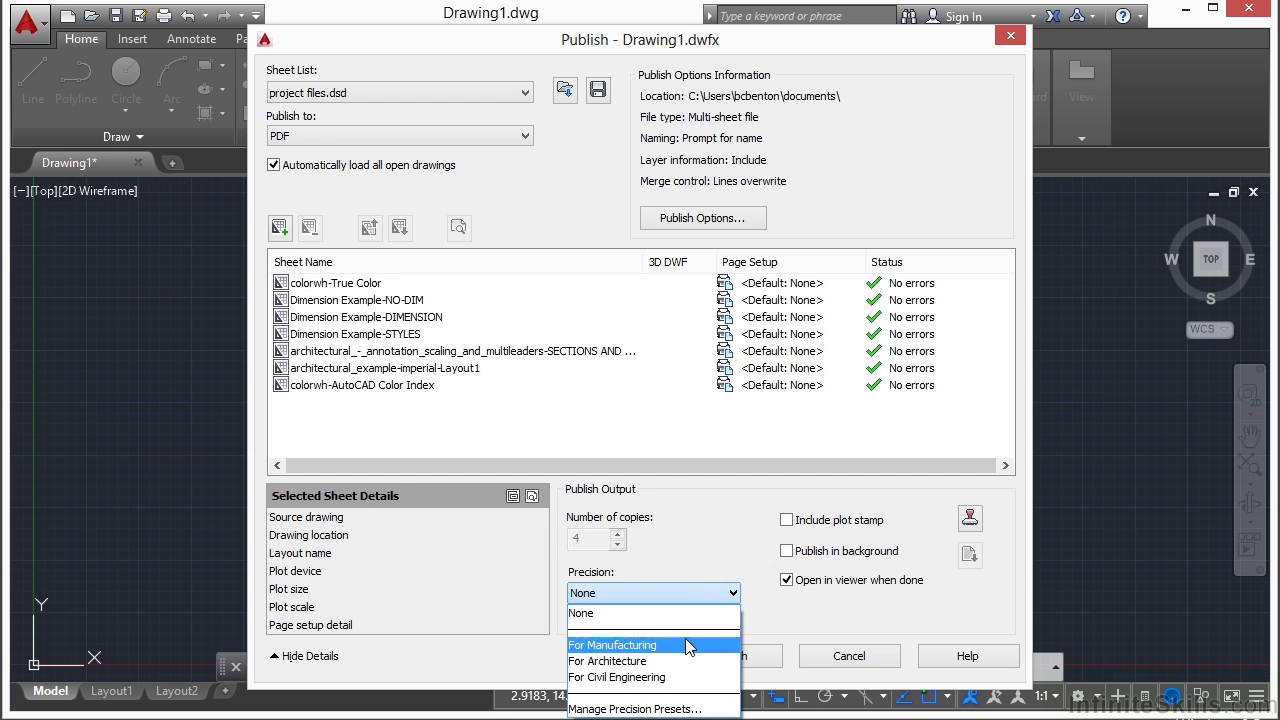
pyautogui.click(655, 617)
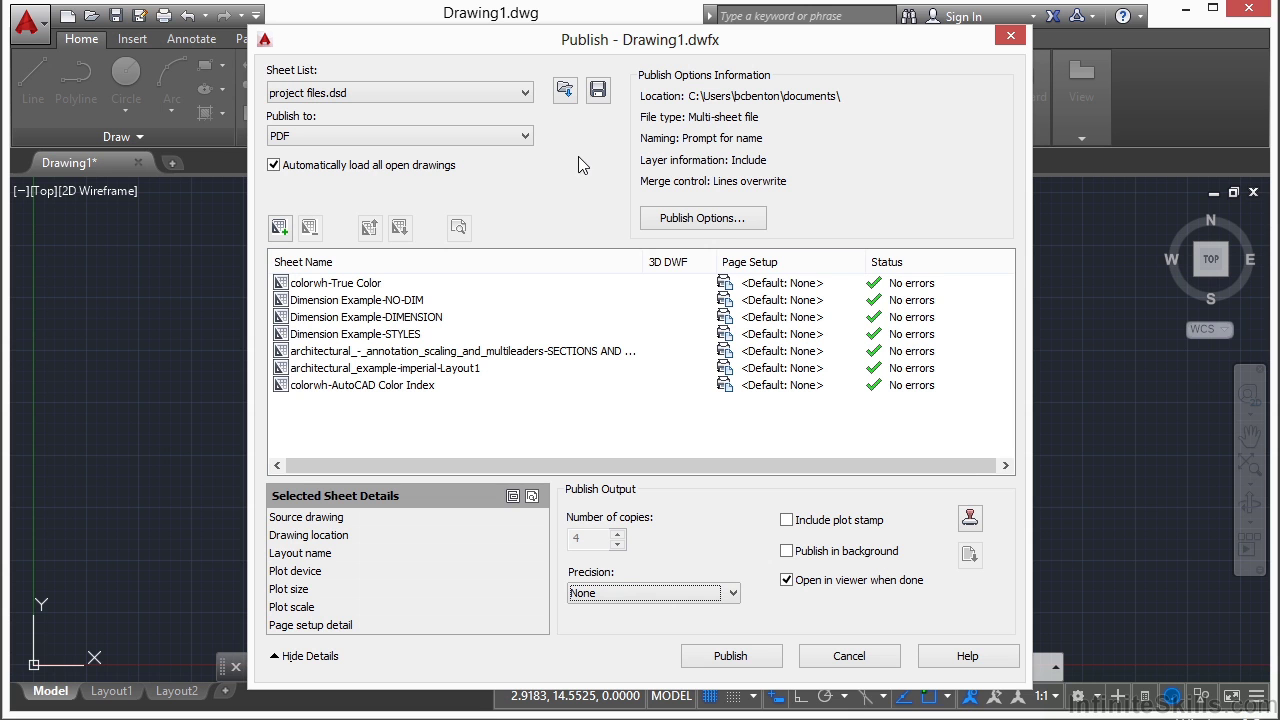
# In the publish options, try Single-sheet file as the DWF/PDF type and set it back to Multi-sheet file
pyautogui.click(706, 227)
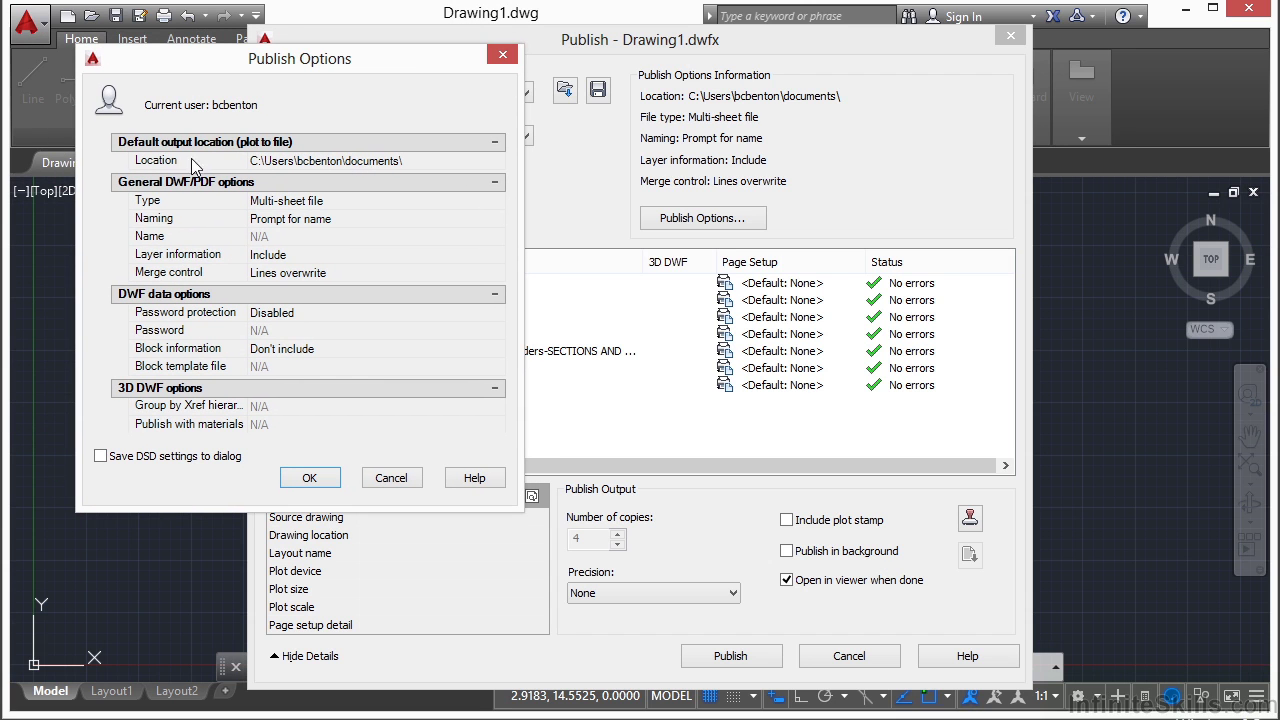
pyautogui.click(335, 203)
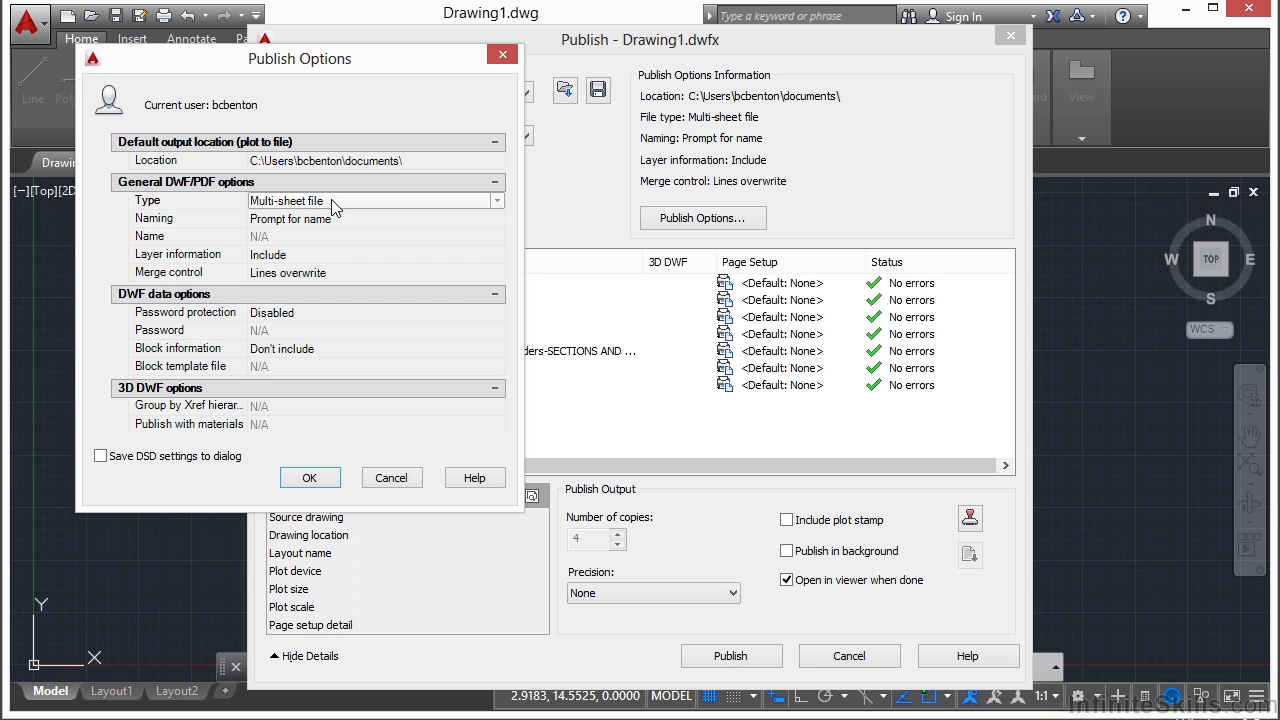
pyautogui.click(500, 203)
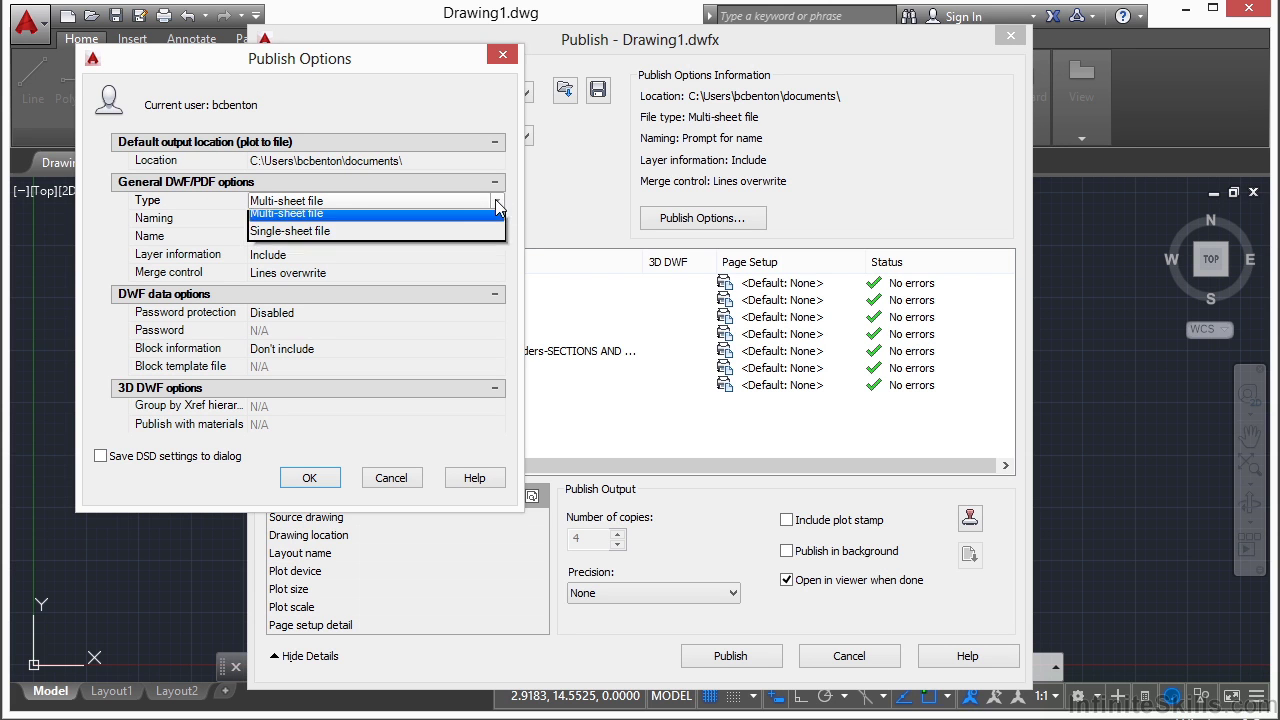
pyautogui.click(448, 242)
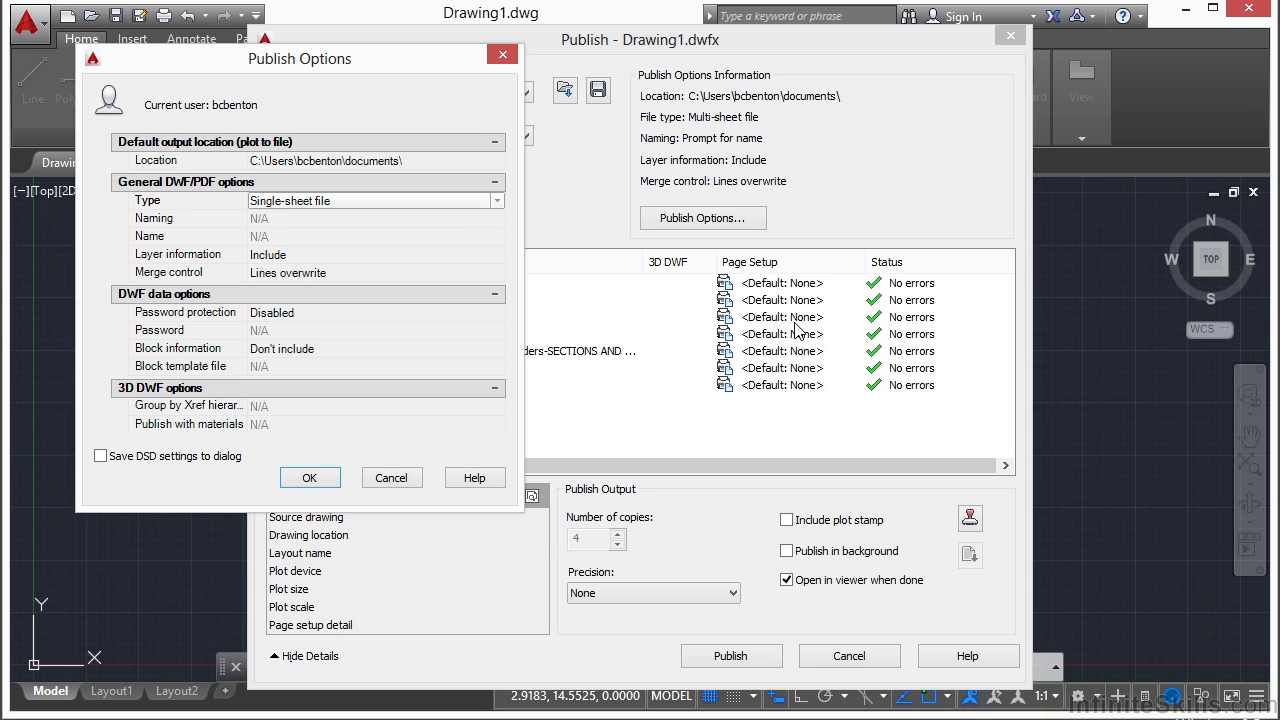
pyautogui.click(495, 202)
pyautogui.click(473, 217)
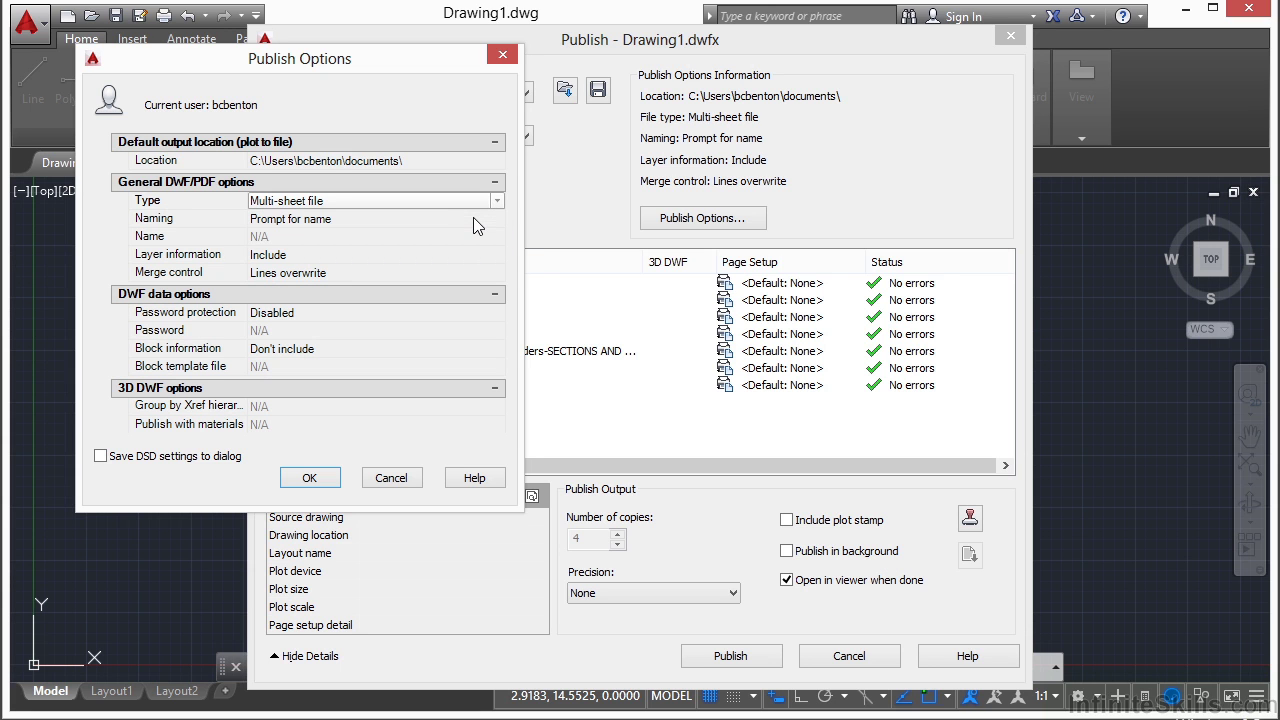
pyautogui.click(497, 203)
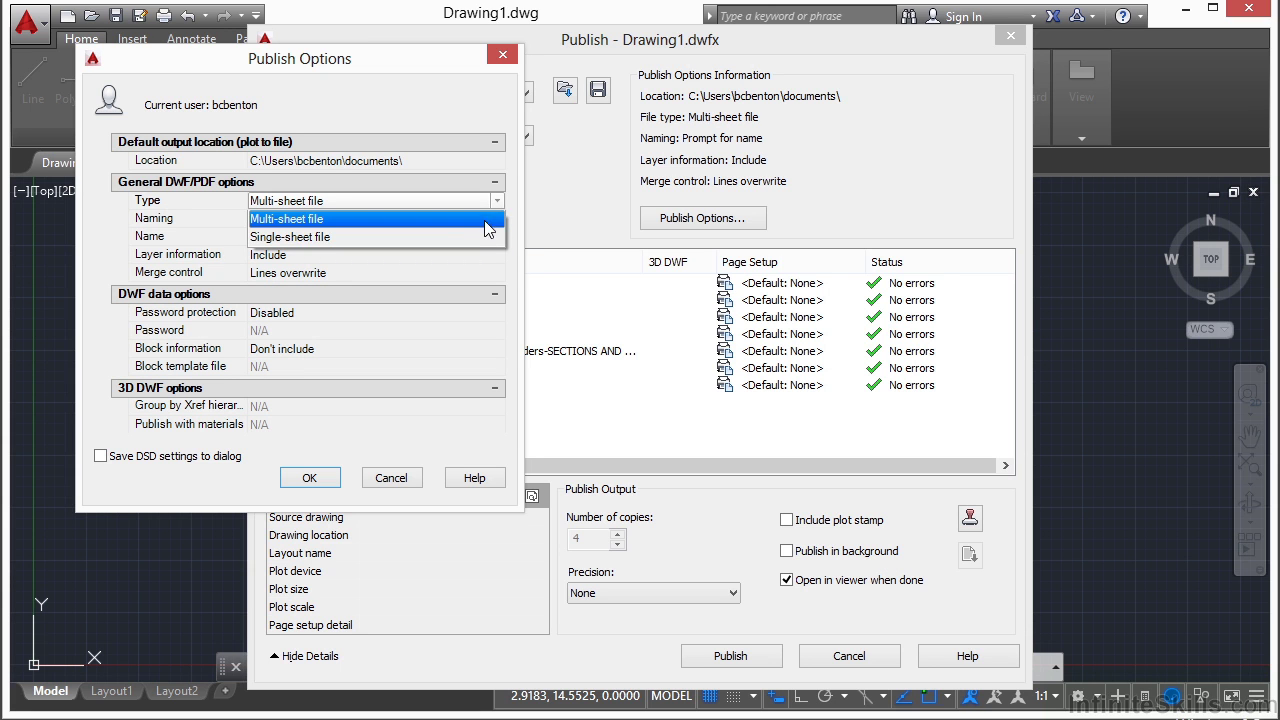
pyautogui.click(466, 235)
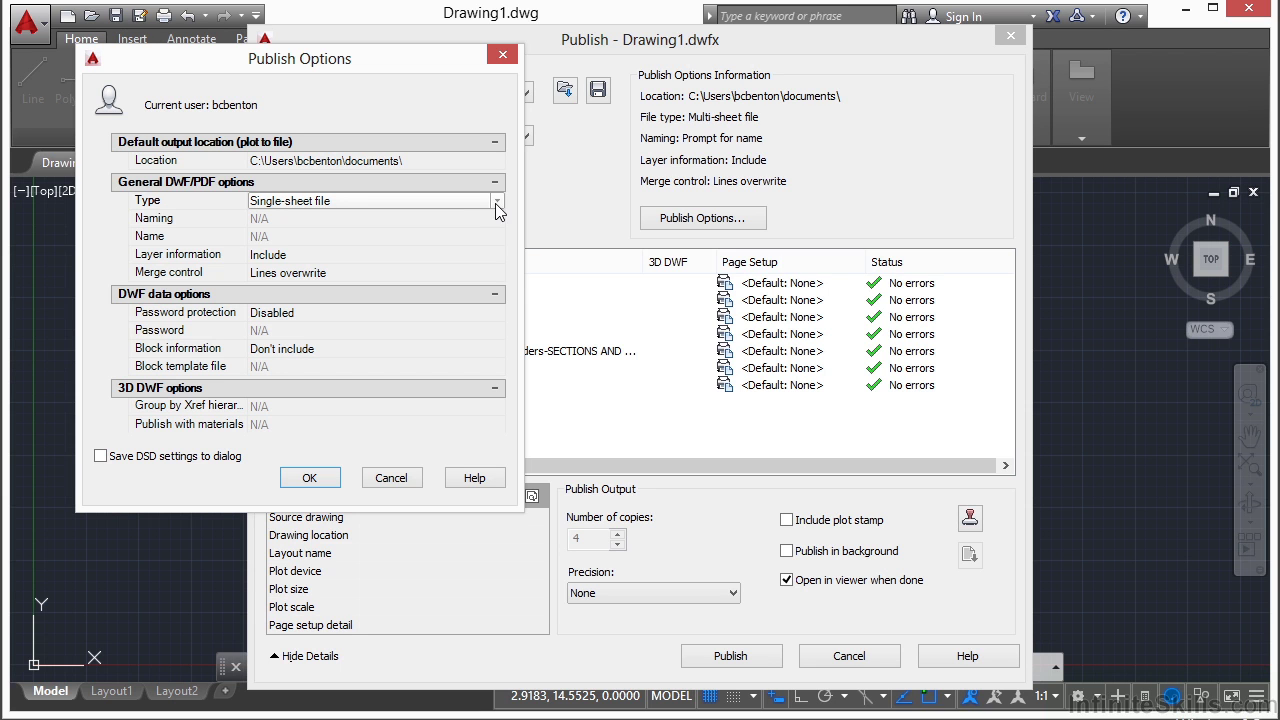
pyautogui.click(495, 203)
pyautogui.click(386, 217)
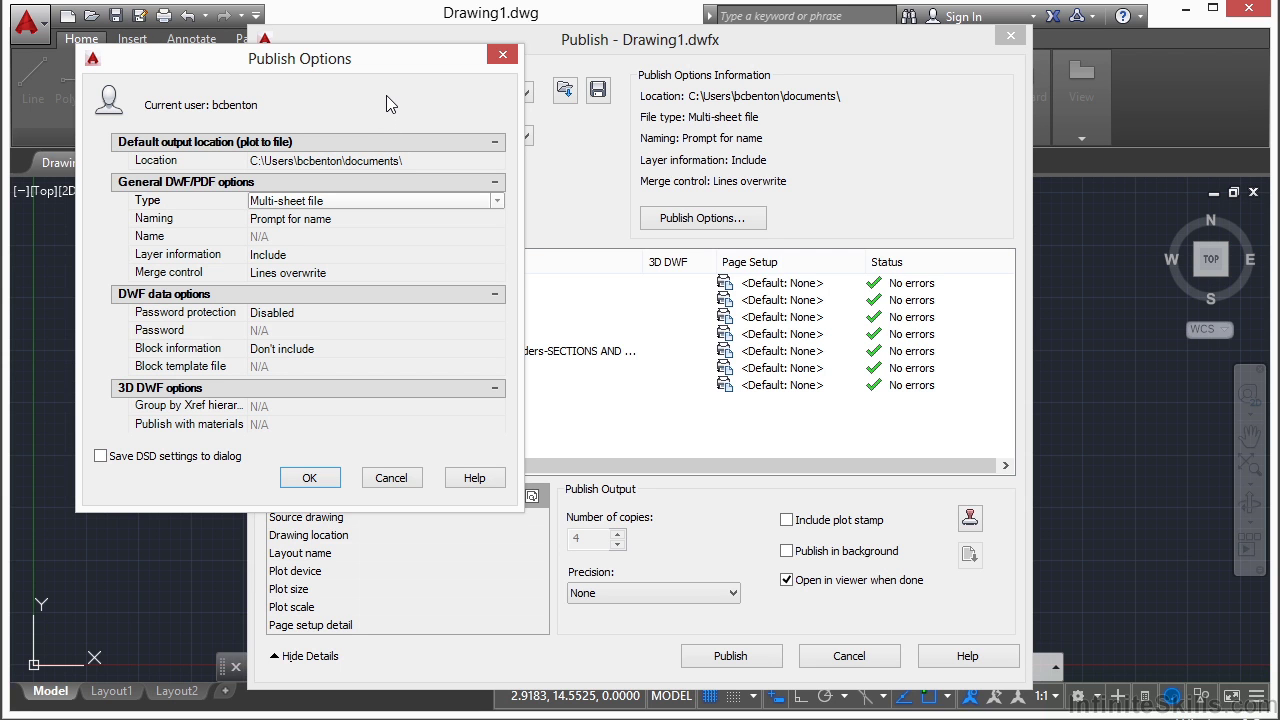
# Keep the output naming at Prompt for name and accept the publish options
pyautogui.click(334, 220)
pyautogui.click(394, 221)
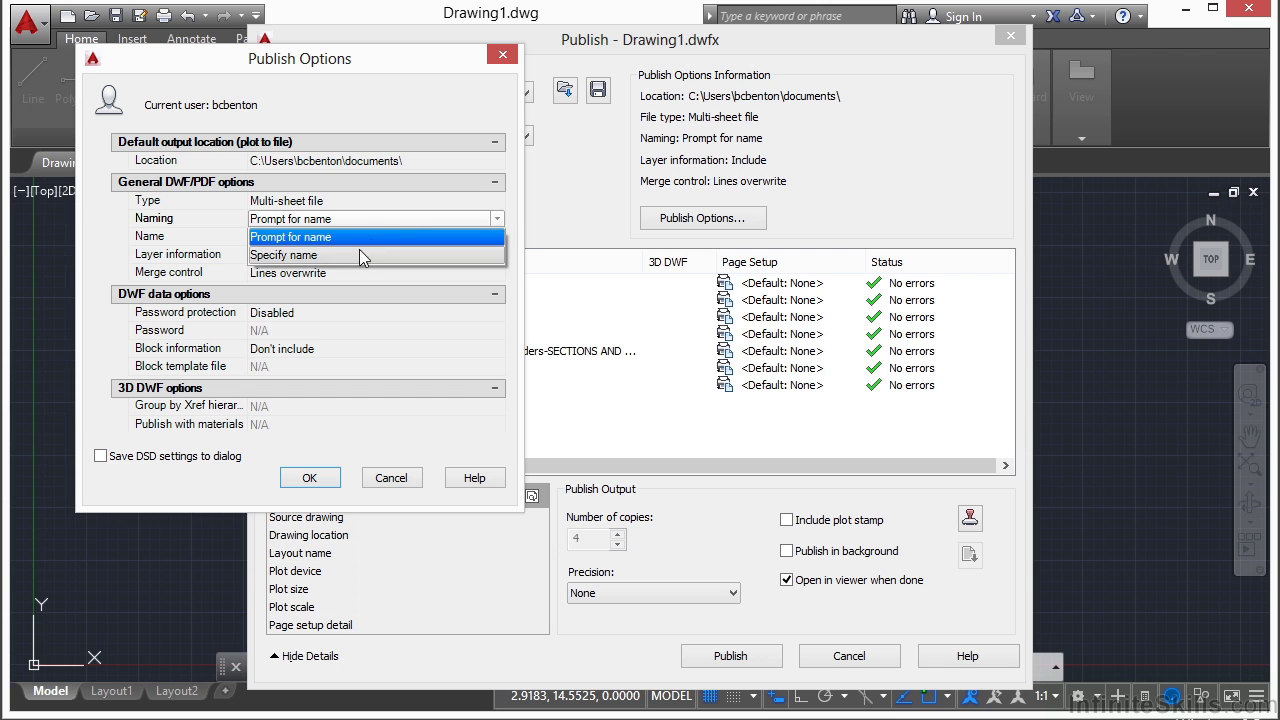
pyautogui.click(357, 240)
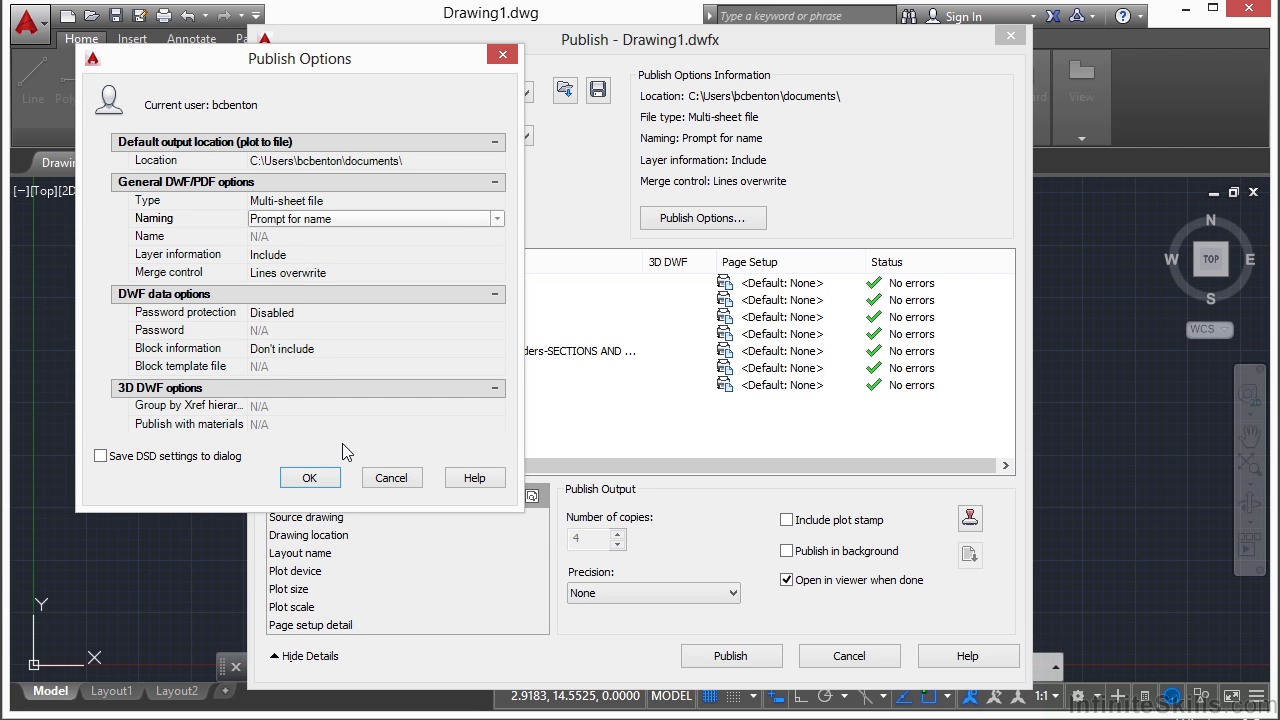
pyautogui.click(314, 478)
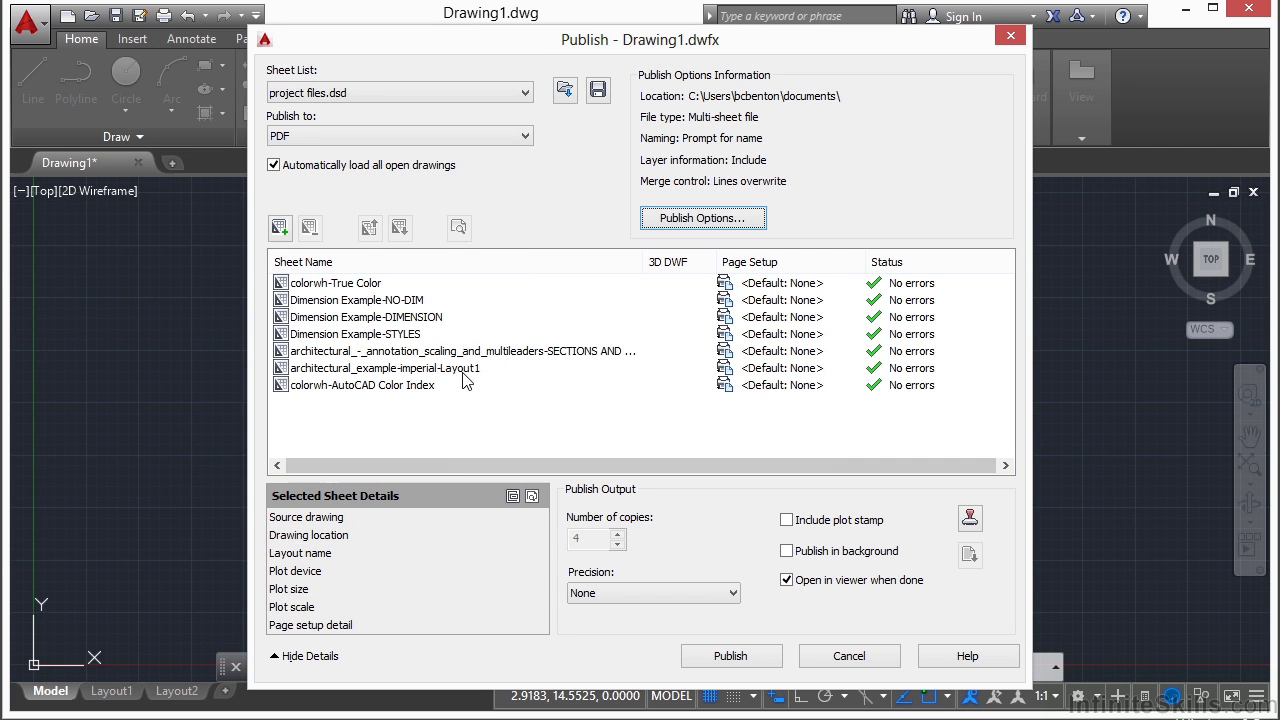